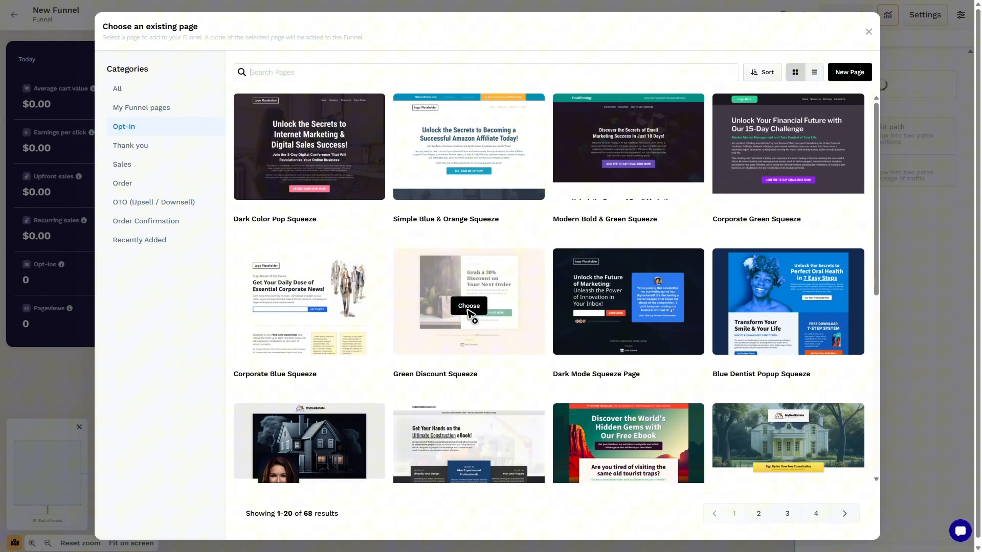
# Create a funnel page from the Green Discount Squeeze opt-in template with its default settings
pyautogui.click(469, 307)
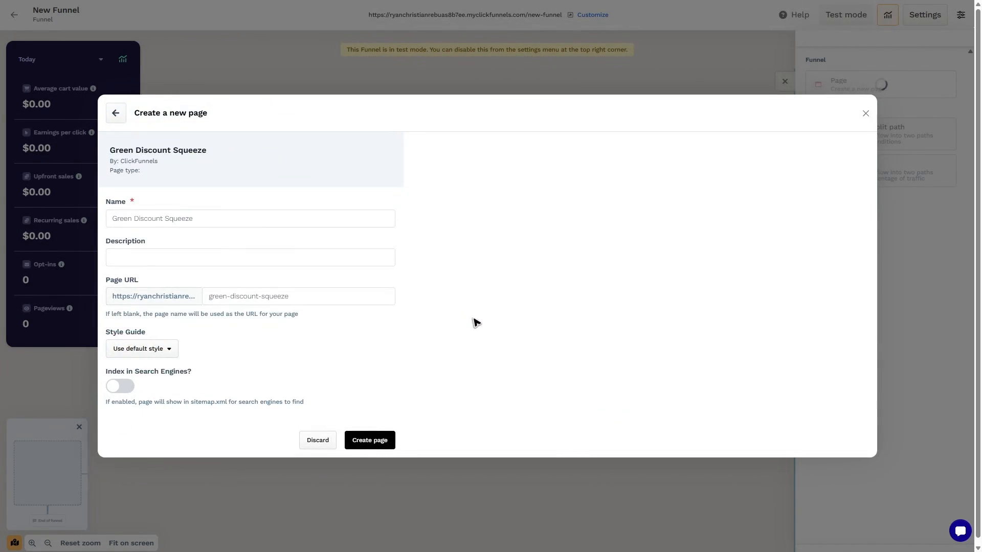
pyautogui.click(372, 423)
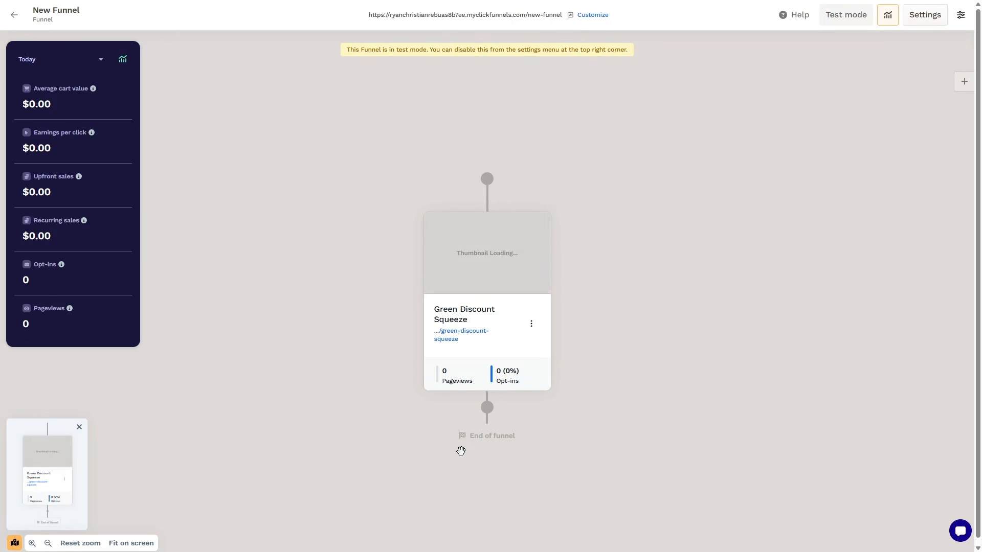
# Start adding a product to the Green Discount Squeeze page and go to the Products area to create one
pyautogui.click(536, 325)
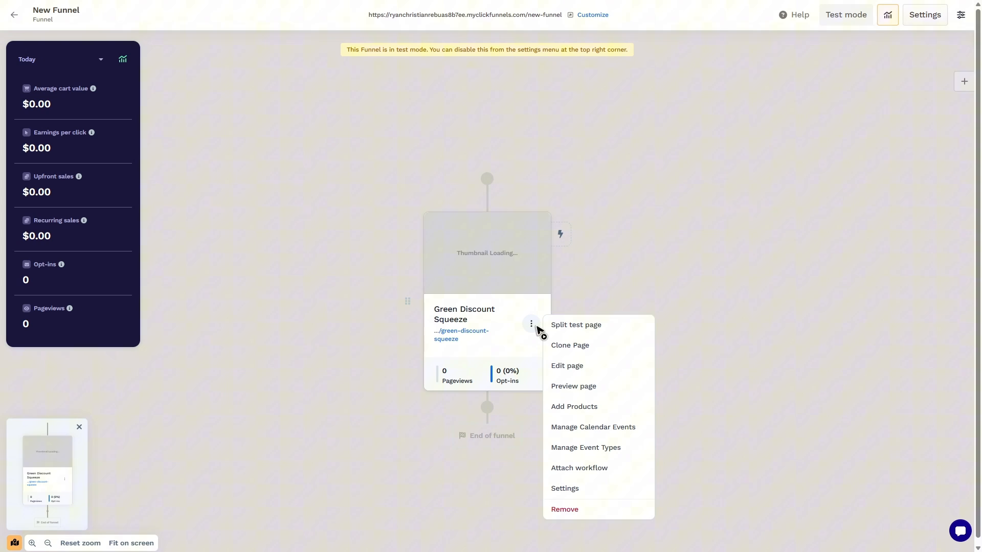
pyautogui.click(575, 408)
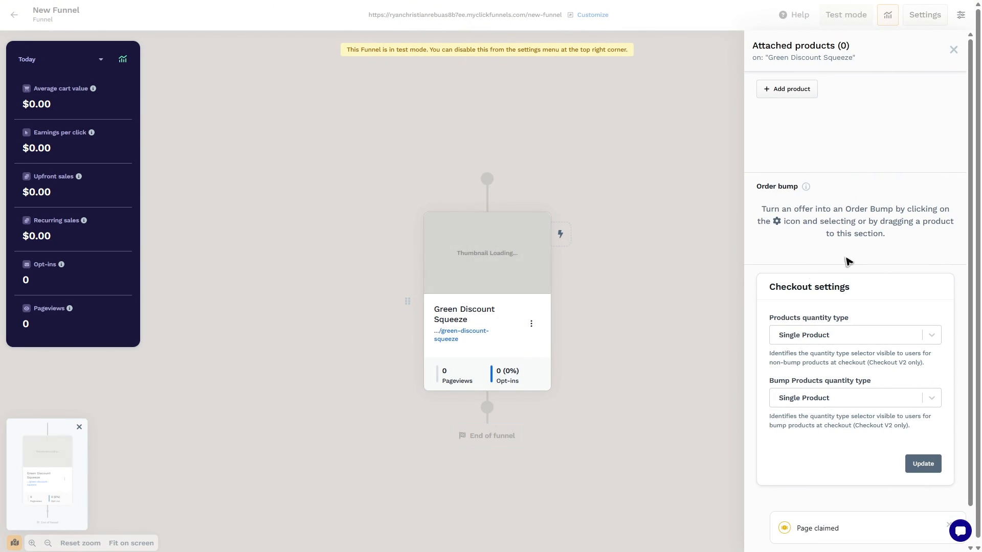
pyautogui.click(795, 99)
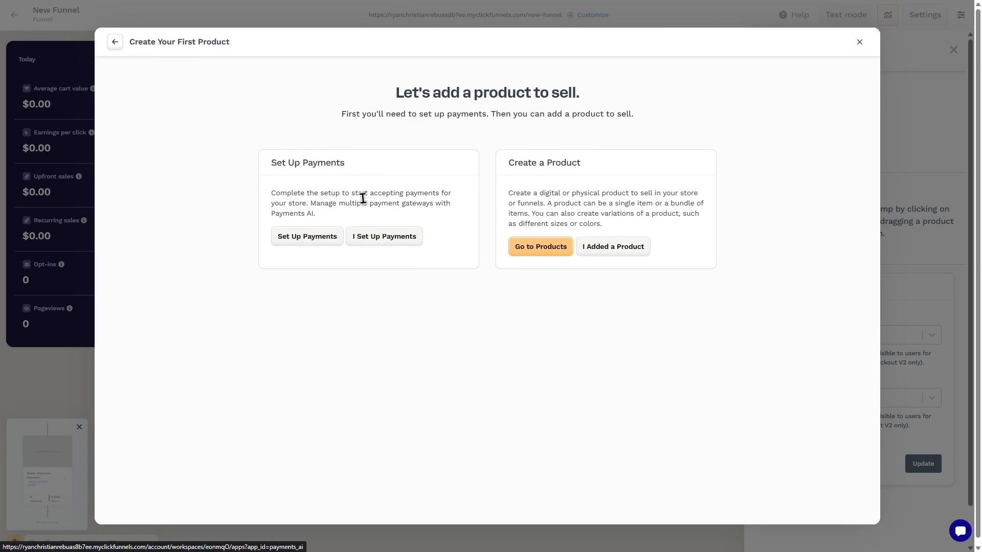
pyautogui.moveTo(365, 194); pyautogui.dragTo(453, 197)
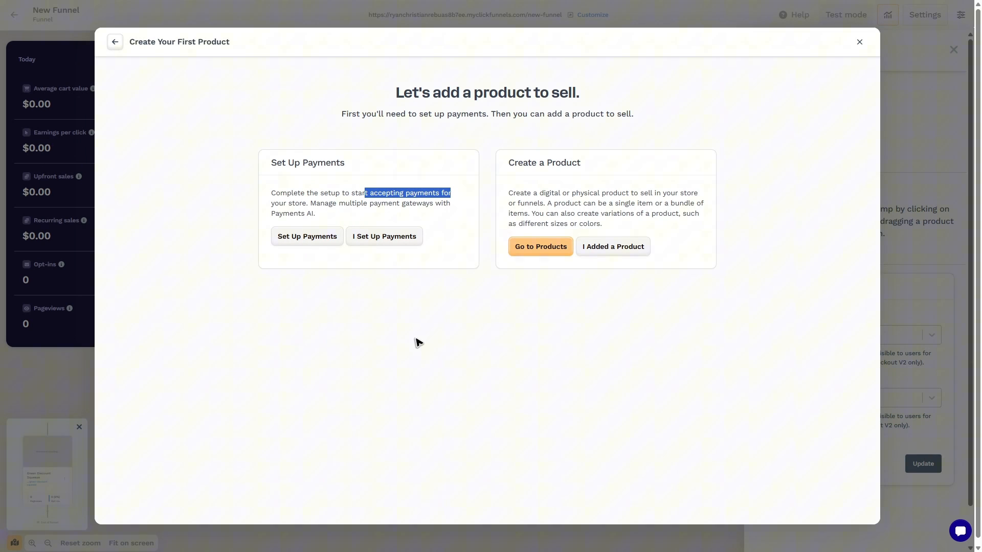
pyautogui.click(427, 349)
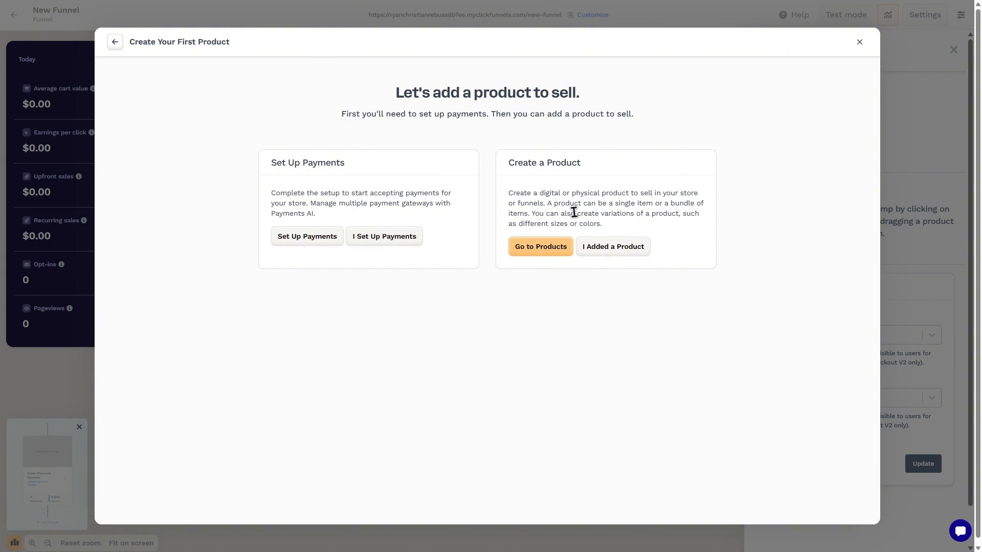
pyautogui.click(536, 250)
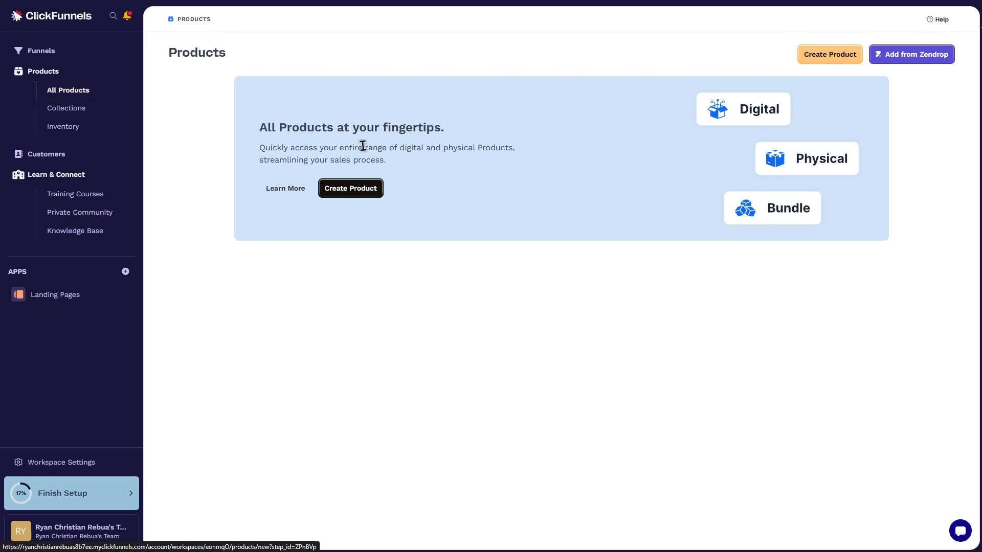
# Create a digital product named "Ebook" with the description "Sample Ebook"
pyautogui.click(354, 194)
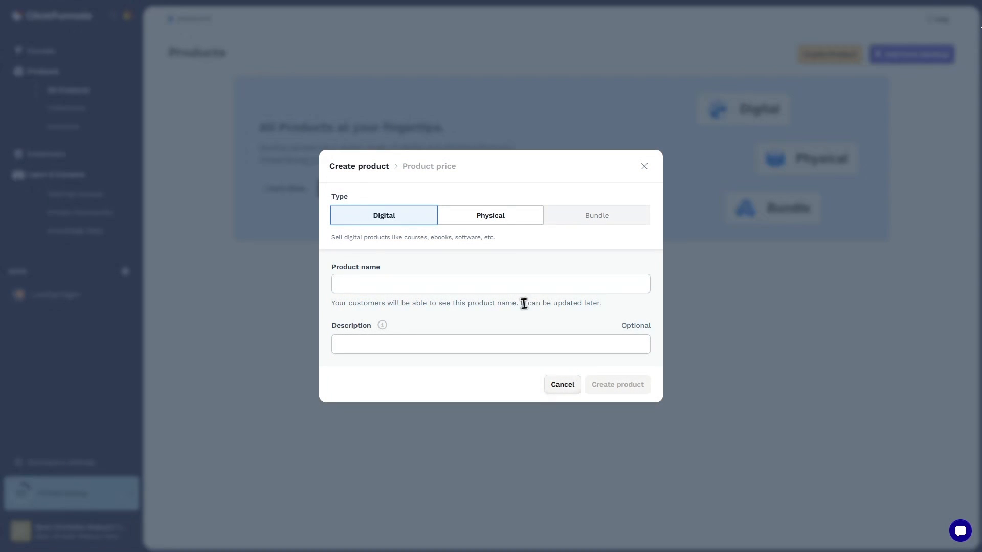
pyautogui.click(492, 219)
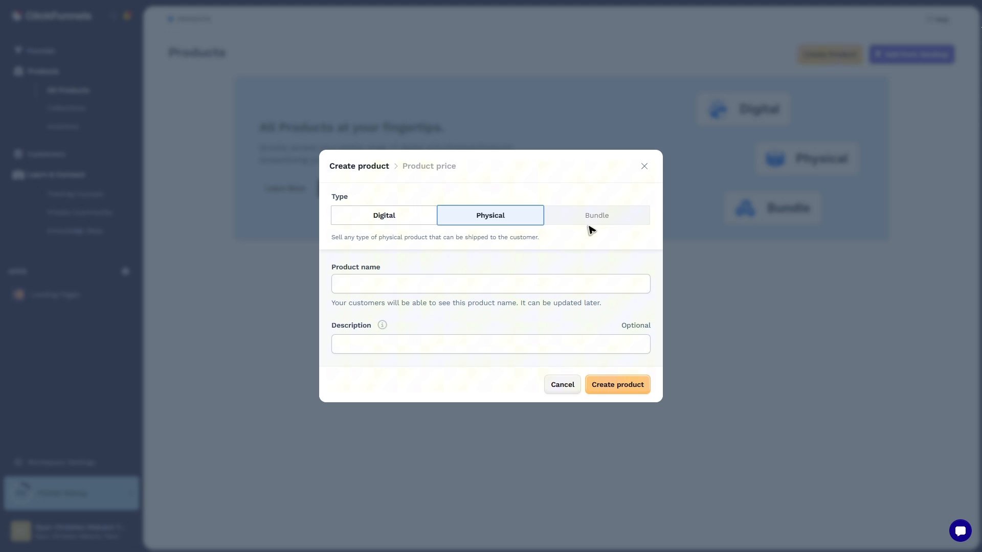
pyautogui.click(399, 221)
pyautogui.click(391, 281)
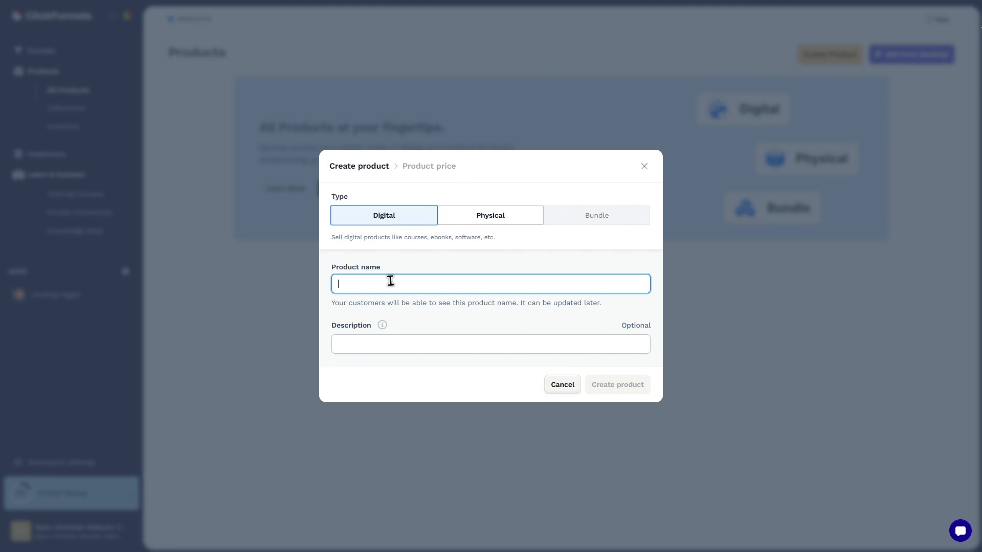
pyautogui.write('Ebook')
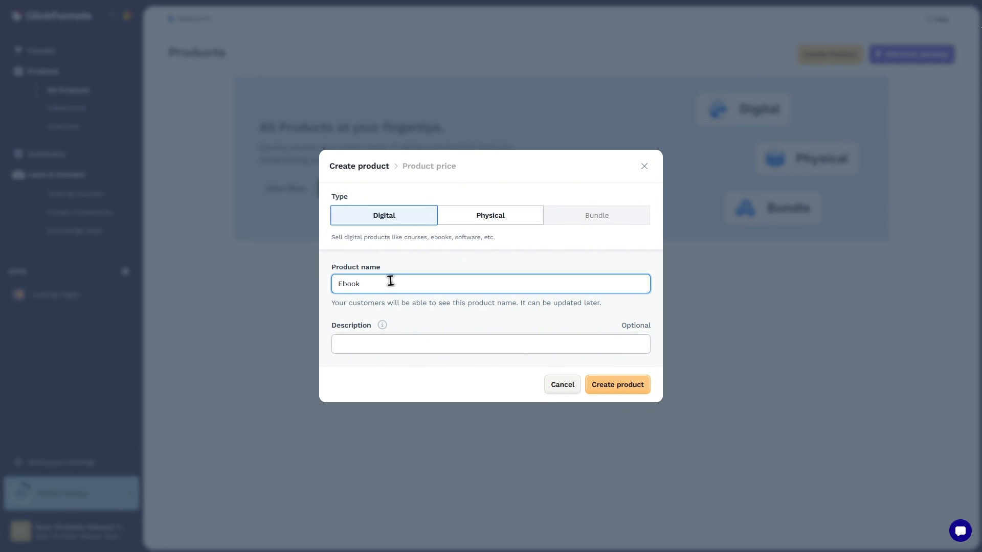
pyautogui.click(438, 337)
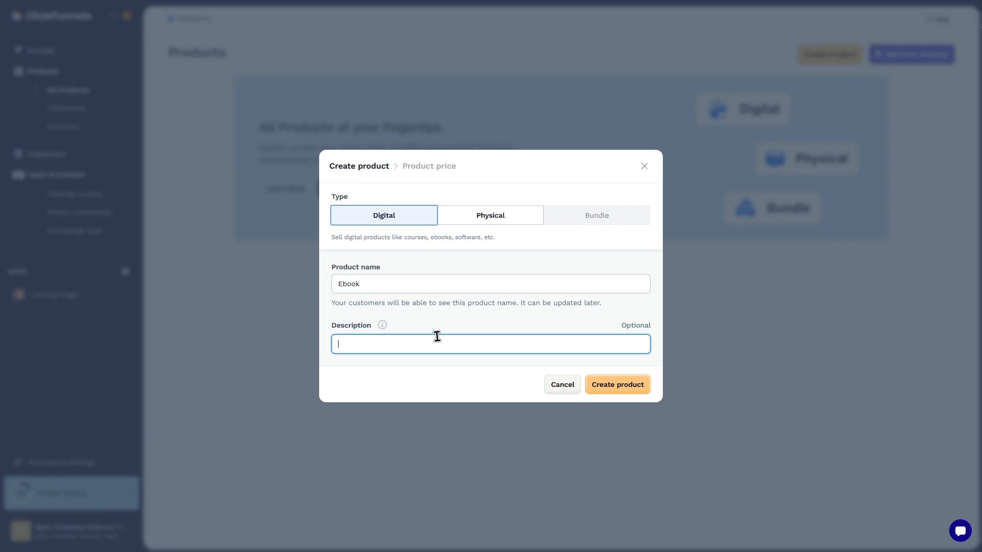
pyautogui.write('Sample Ebook')
pyautogui.click(622, 389)
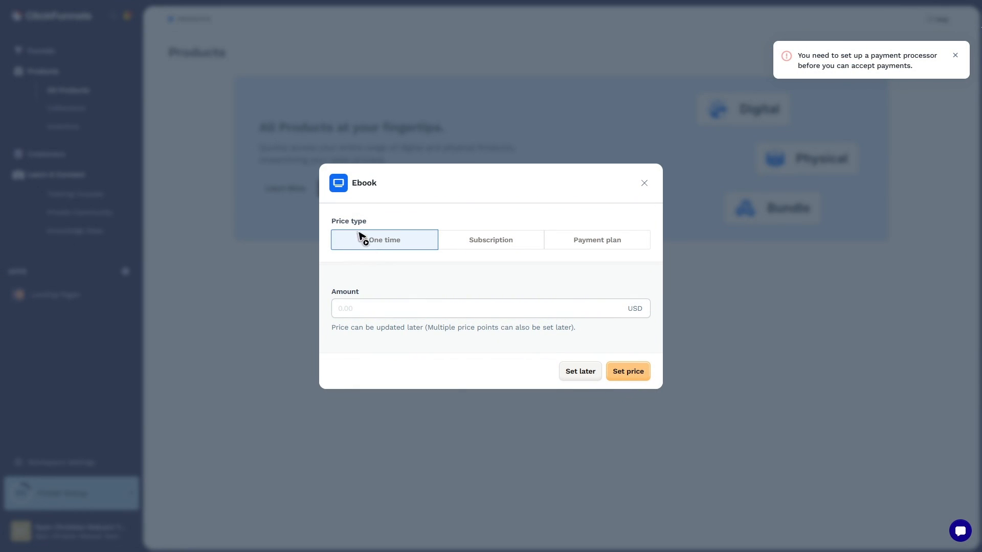
# Compare the price types and give the Ebook a one-time price of 1 USD
pyautogui.moveTo(367, 220); pyautogui.dragTo(309, 219)
pyautogui.click(395, 245)
pyautogui.click(503, 244)
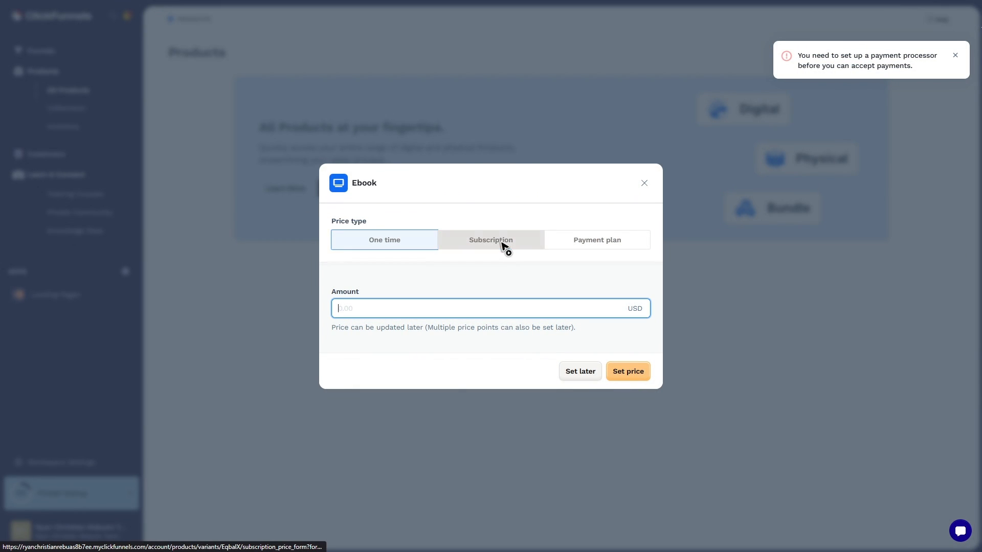
pyautogui.click(598, 212)
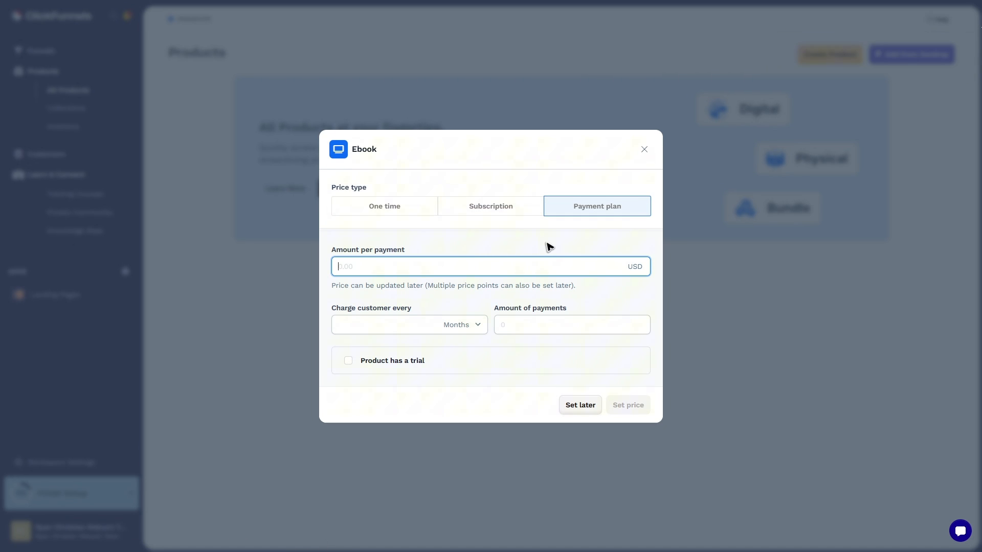
pyautogui.click(399, 211)
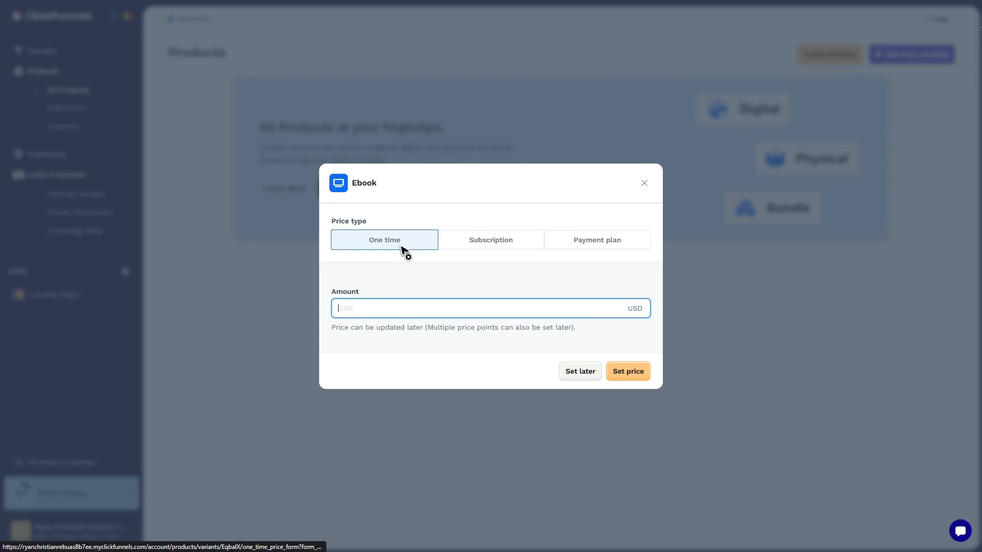
pyautogui.write('1')
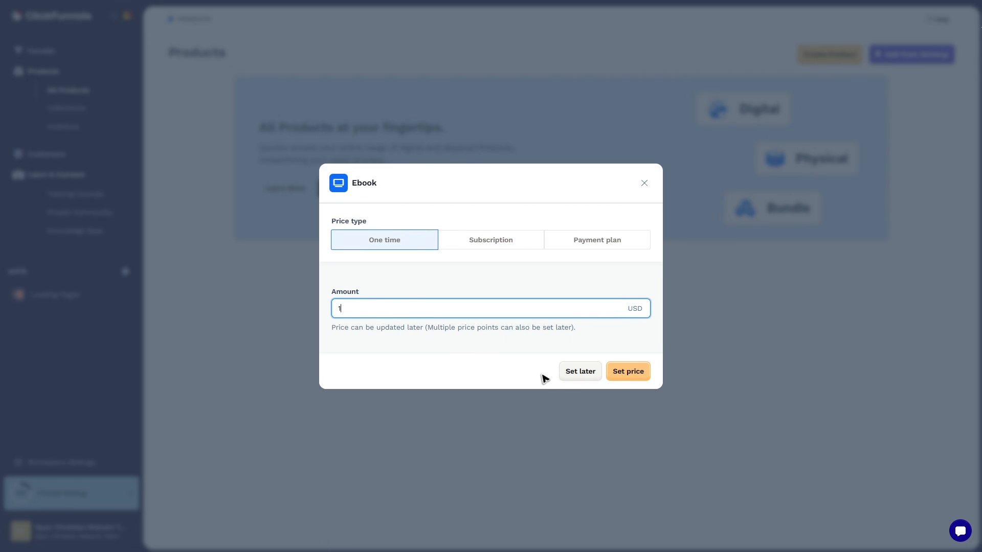
pyautogui.click(633, 373)
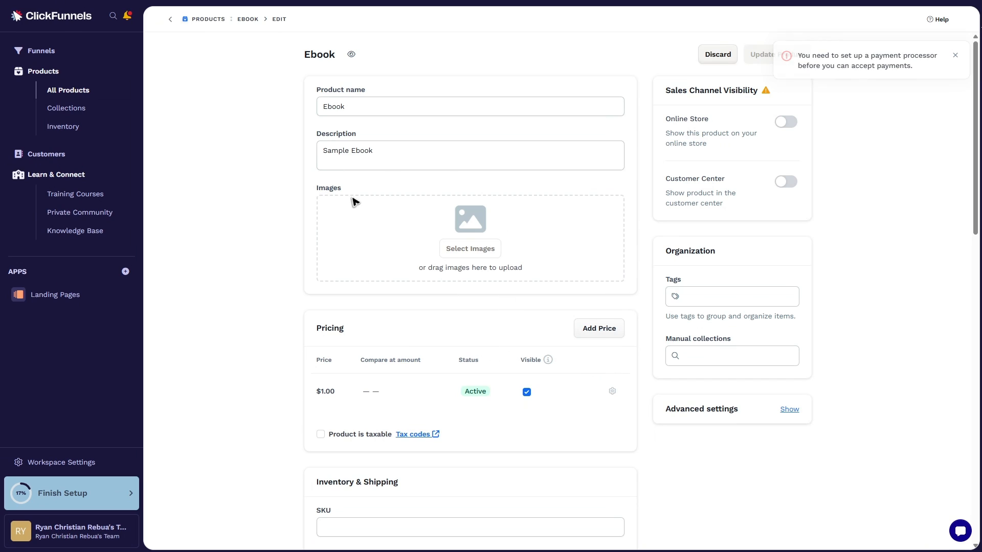
# Add the blue Podcast Production picture from the image gallery as the product image
pyautogui.click(468, 253)
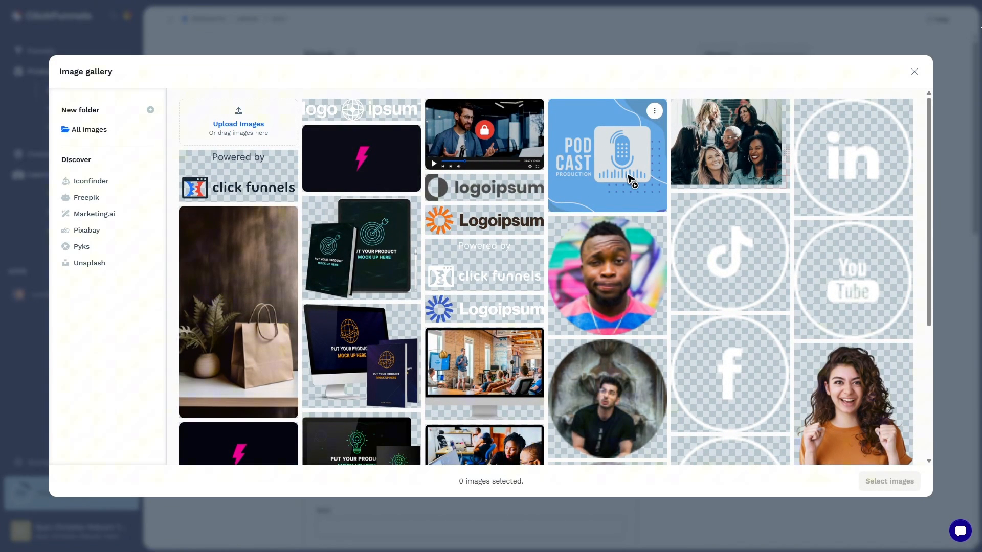
pyautogui.click(634, 180)
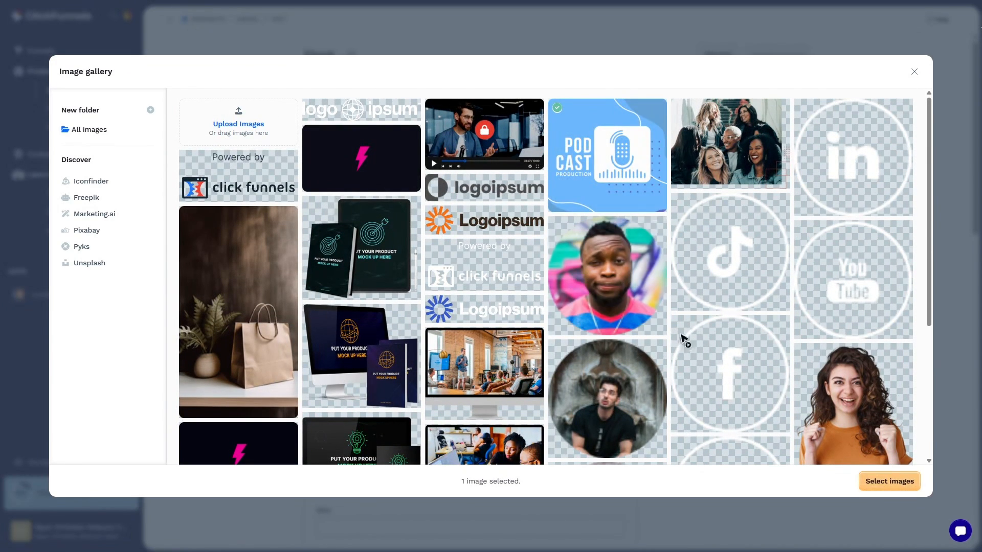
pyautogui.click(882, 481)
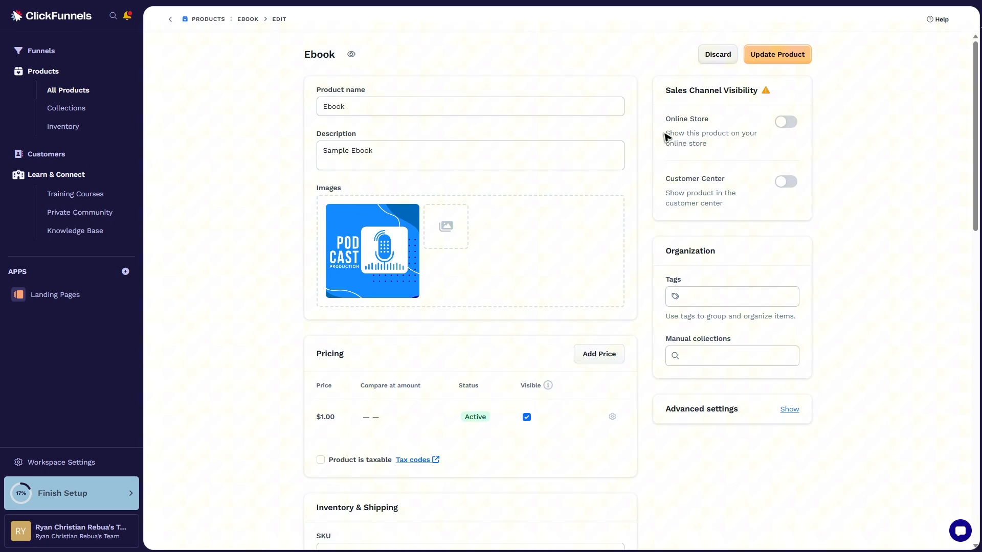
# Enable the product's visibility in both the Online Store and the Customer Center
pyautogui.moveTo(666, 136); pyautogui.dragTo(762, 147)
pyautogui.click(792, 125)
pyautogui.moveTo(666, 184); pyautogui.dragTo(728, 185)
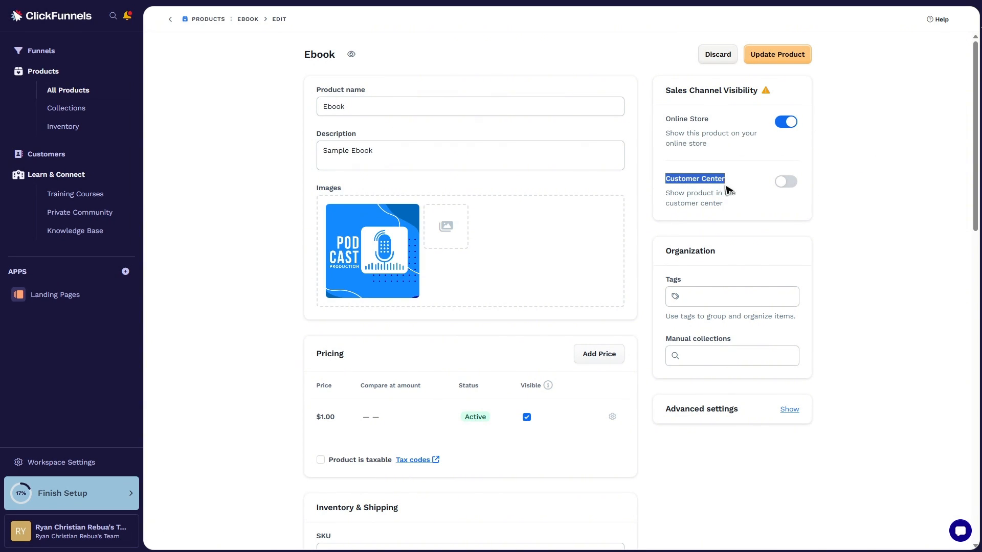
pyautogui.click(706, 203)
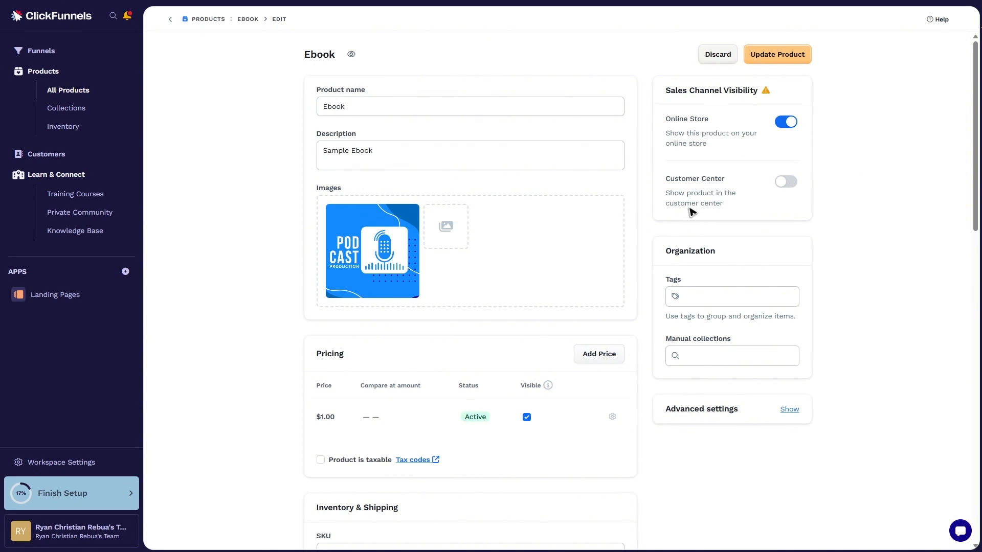
pyautogui.click(791, 184)
# Add the tag "podcast" to the product
pyautogui.click(712, 296)
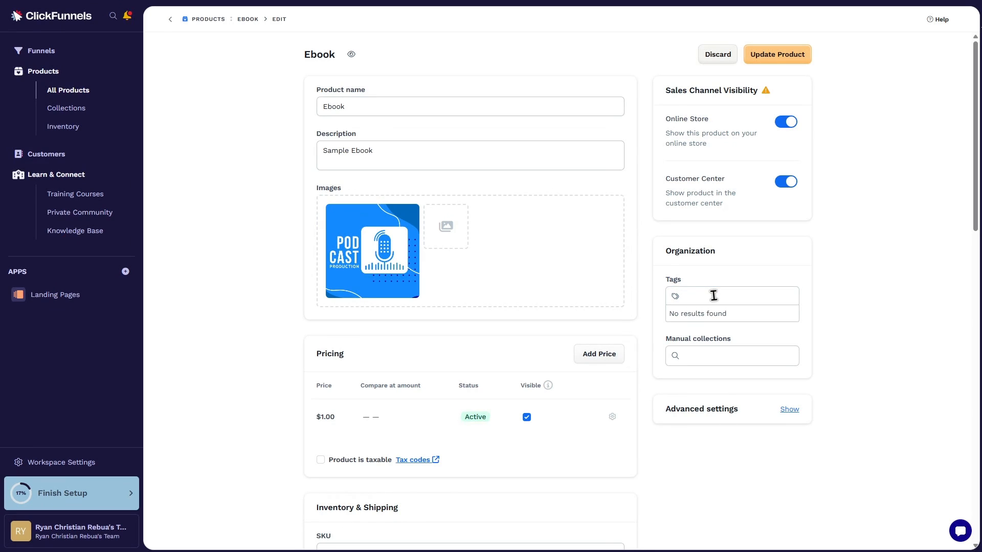
pyautogui.write('podcast')
pyautogui.press('Return')
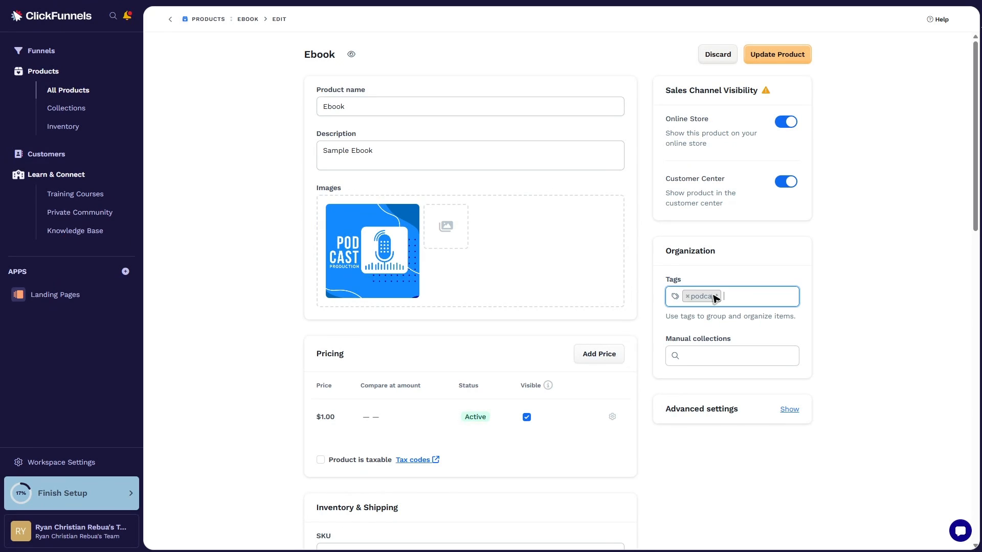
pyautogui.click(818, 260)
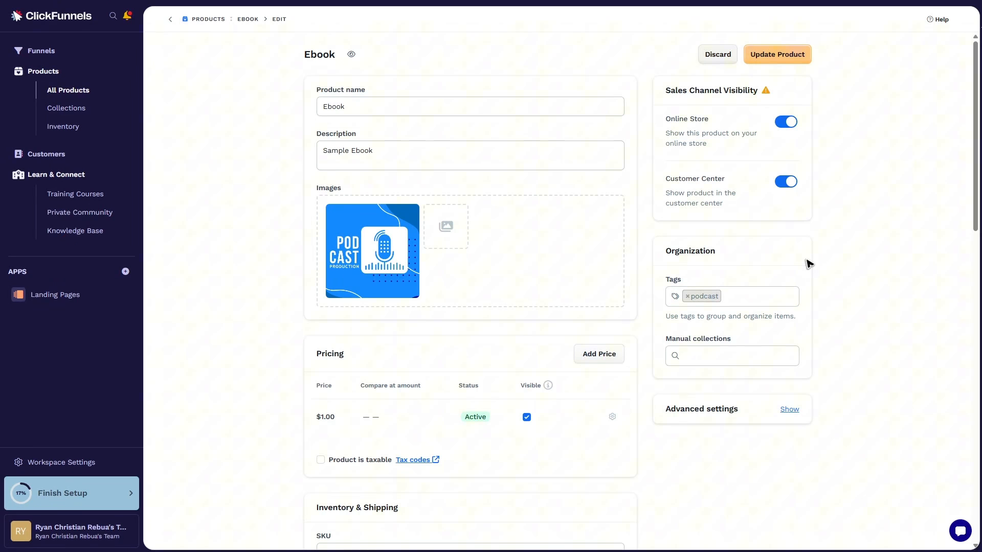
# Set the product's SKU to 1 under Inventory & Shipping
pyautogui.scroll(-3, 382, 417)
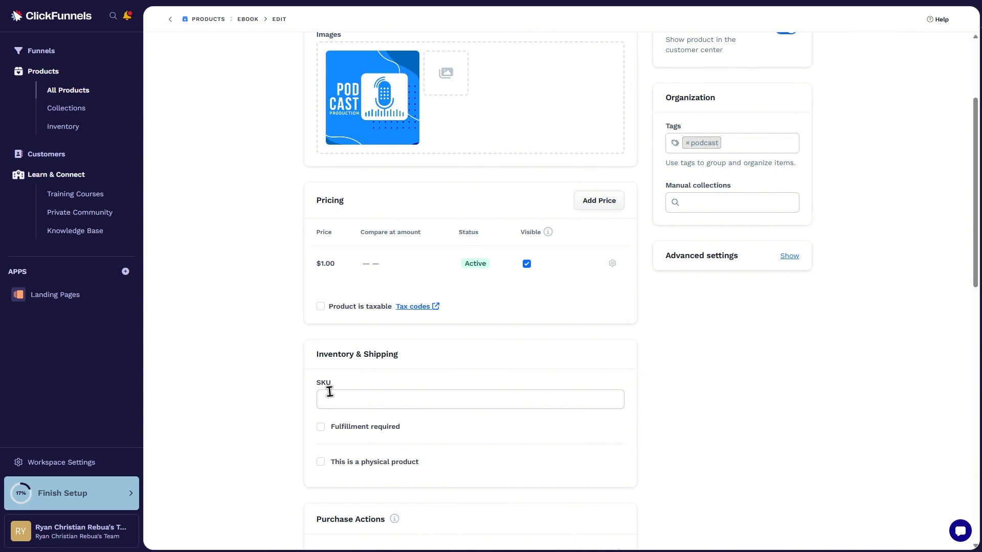
pyautogui.click(367, 400)
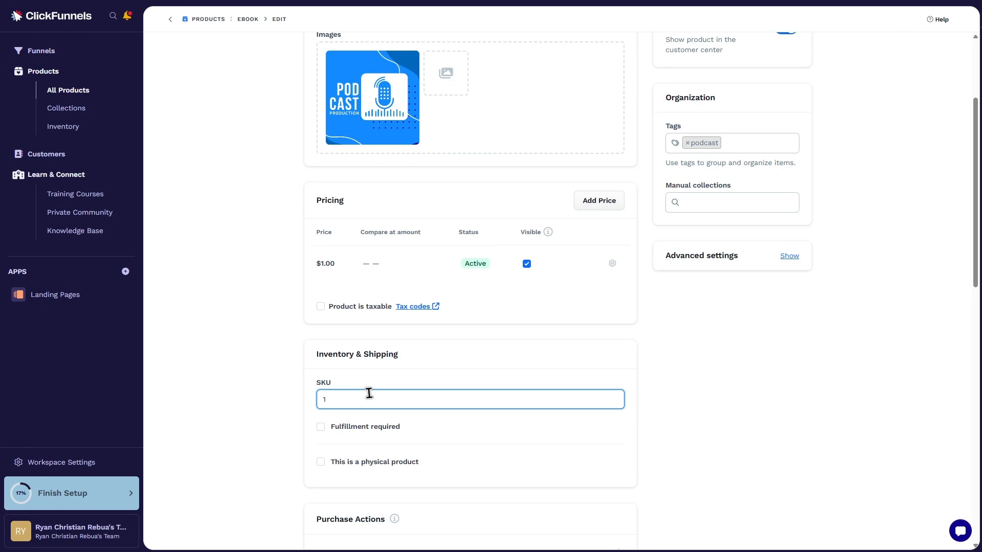
pyautogui.click(237, 396)
# Review the purchase actions, variants, SEO and sharing sections, and save the product changes
pyautogui.scroll(-2, 337, 333)
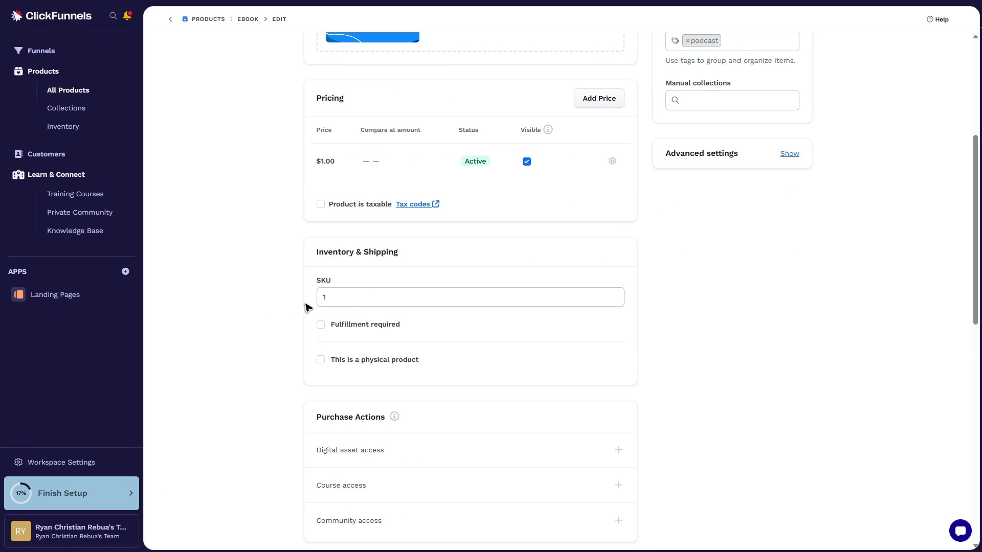
pyautogui.scroll(-10, 549, 318)
pyautogui.scroll(2, 548, 319)
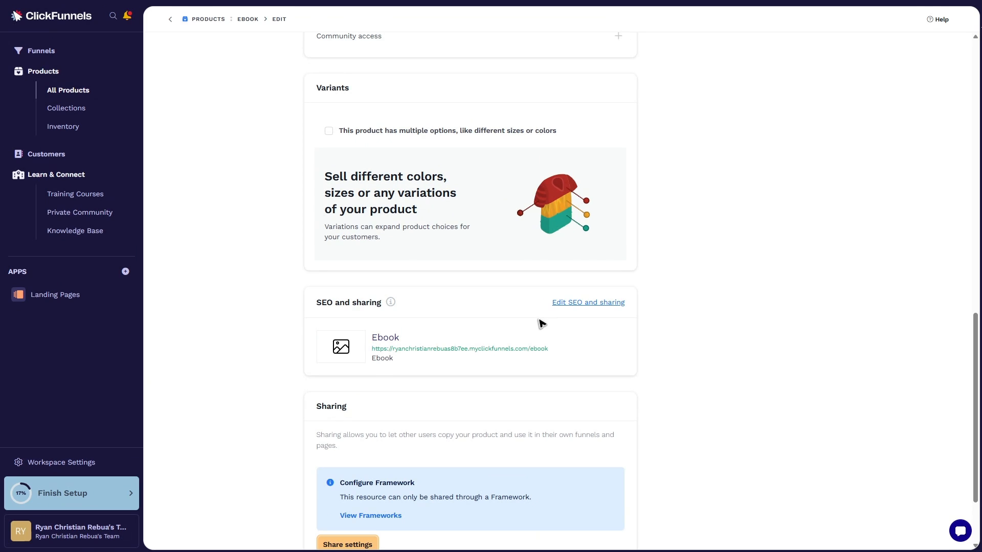
pyautogui.scroll(4, 515, 320)
pyautogui.scroll(-6, 515, 320)
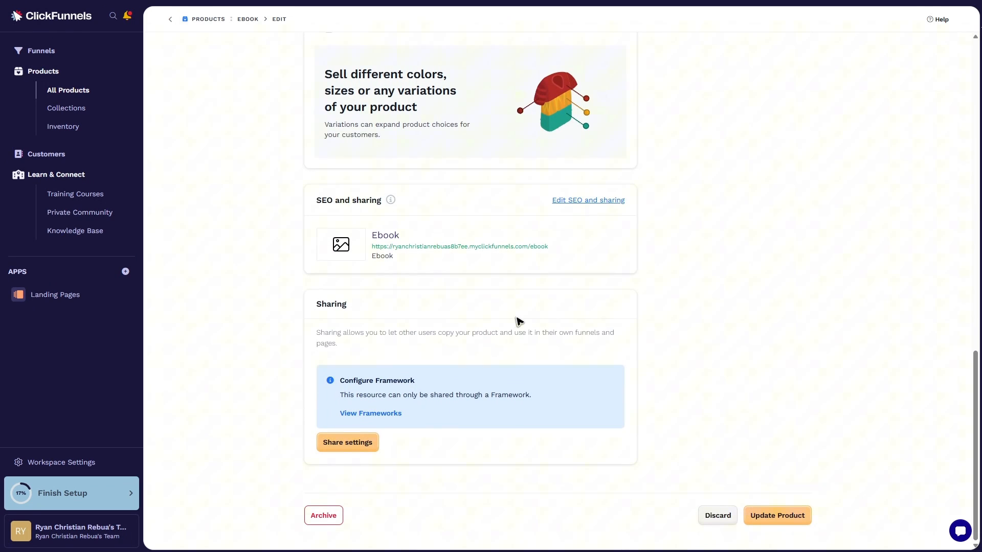
pyautogui.scroll(7, 585, 351)
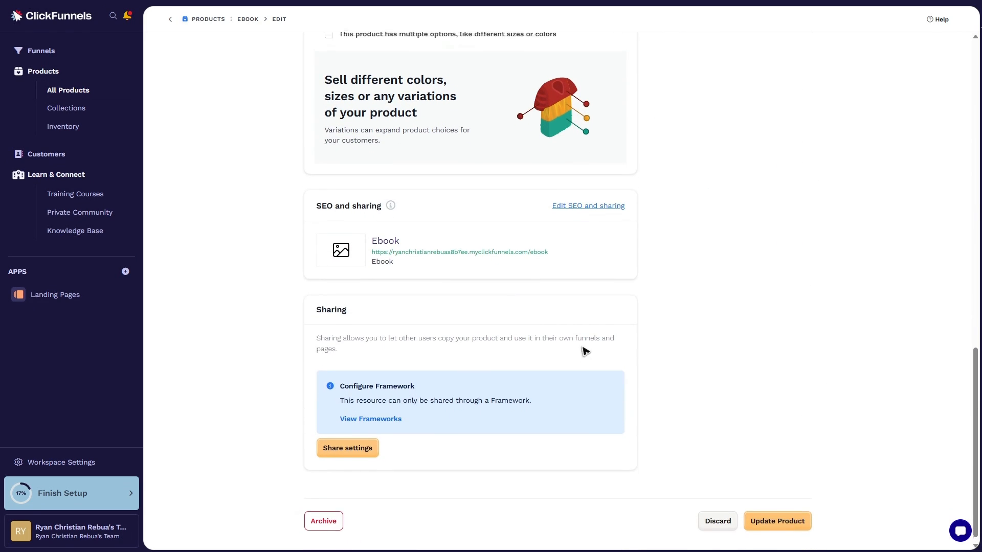
pyautogui.scroll(1, 571, 360)
pyautogui.scroll(-7, 757, 451)
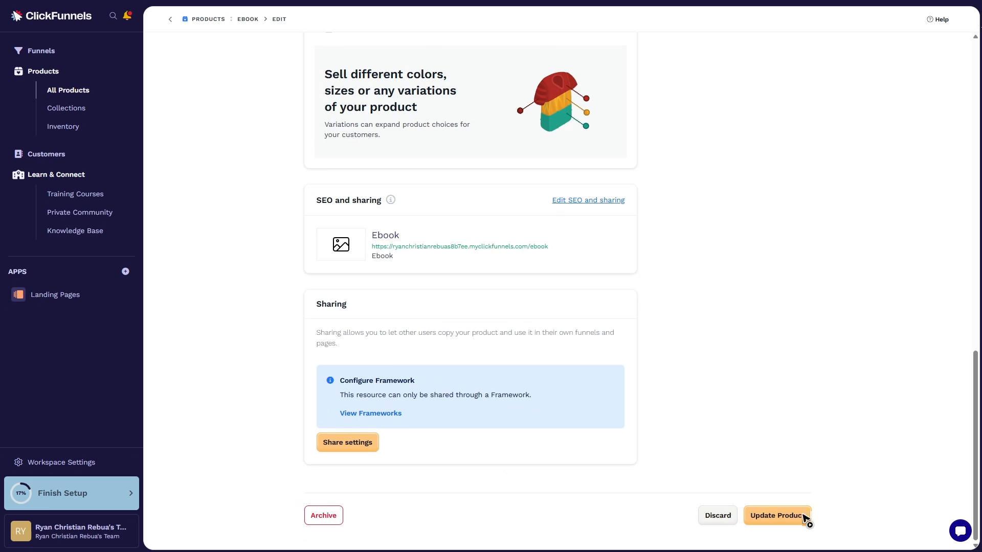
pyautogui.click(781, 516)
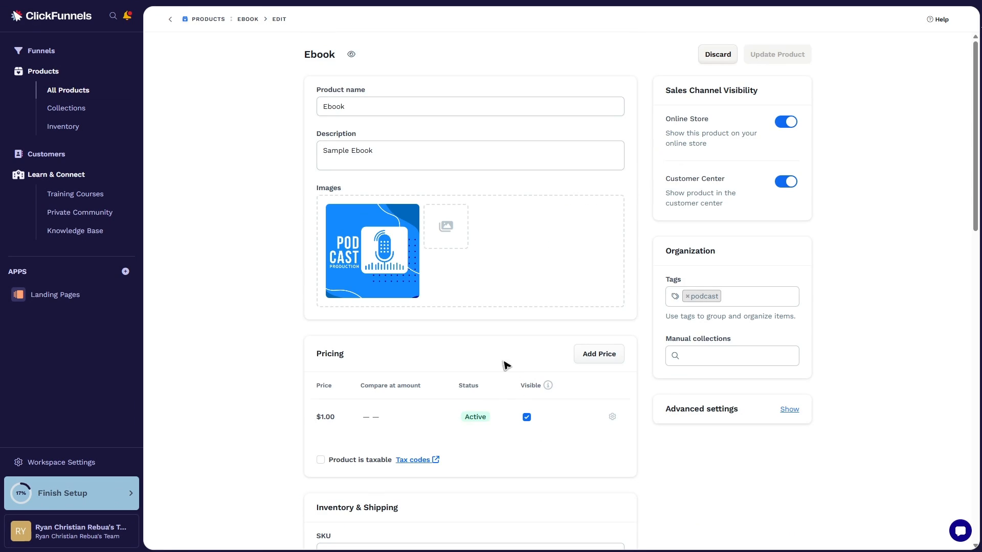
# Open the Ebook product's digital asset access settings under Purchase Actions
pyautogui.click(22, 74)
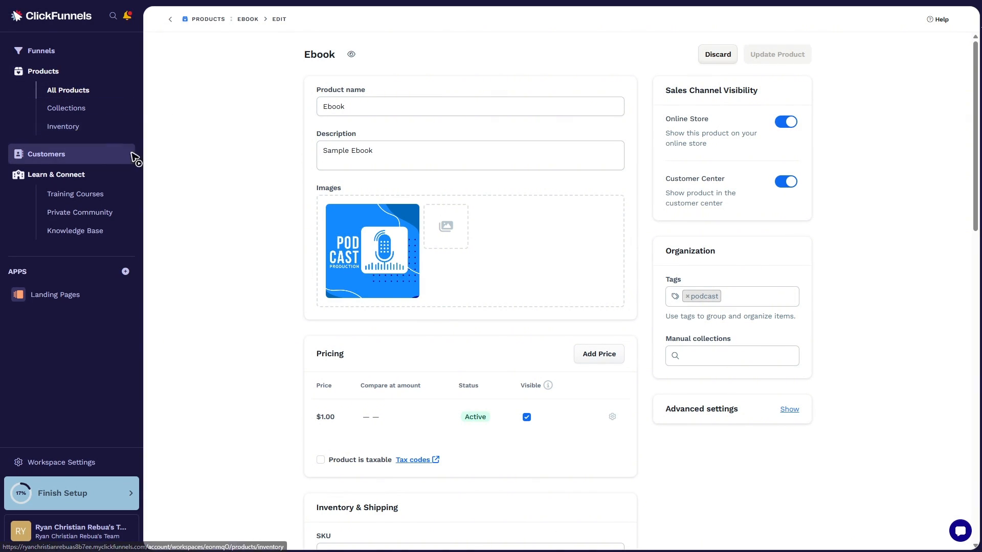
pyautogui.scroll(-10, 640, 272)
pyautogui.scroll(-5, 637, 267)
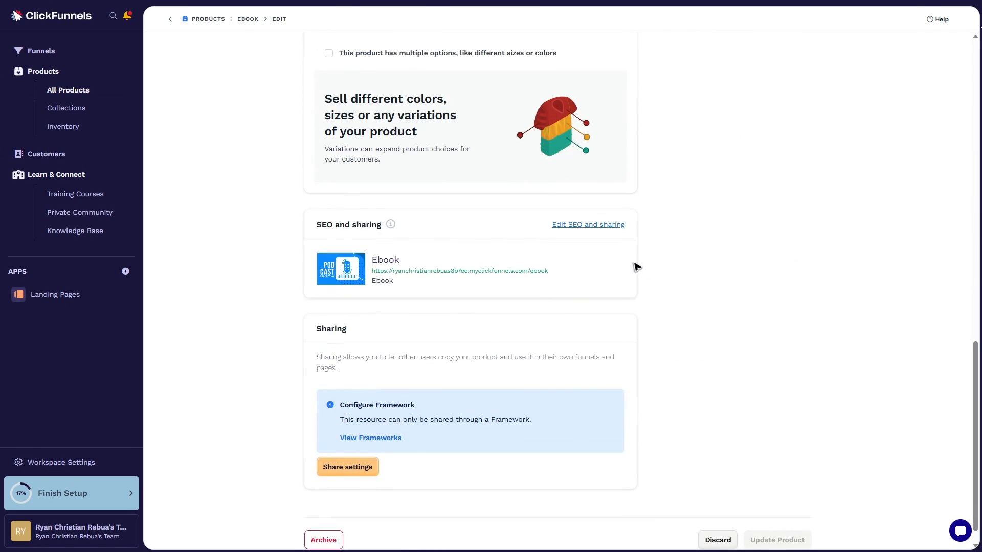
pyautogui.scroll(-1, 635, 271)
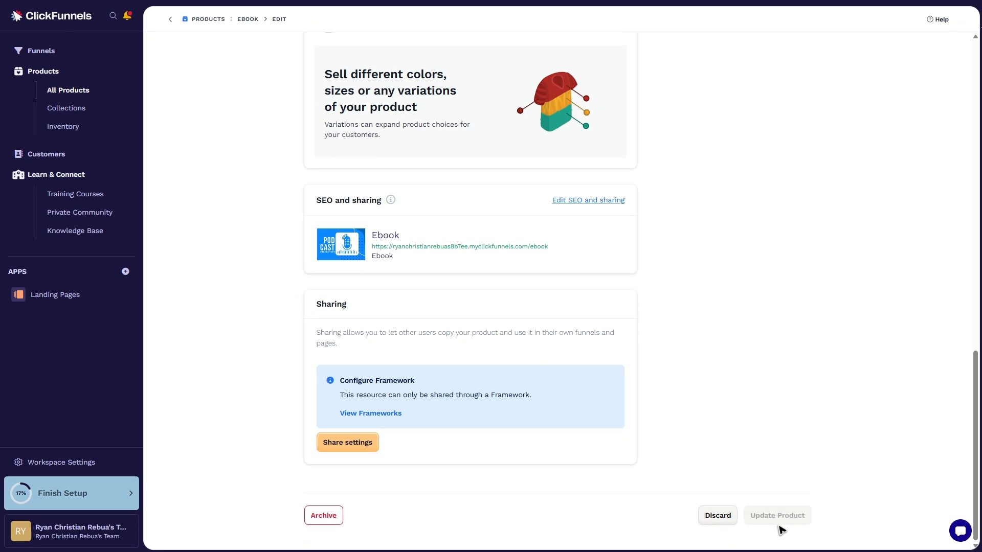
pyautogui.scroll(9, 772, 522)
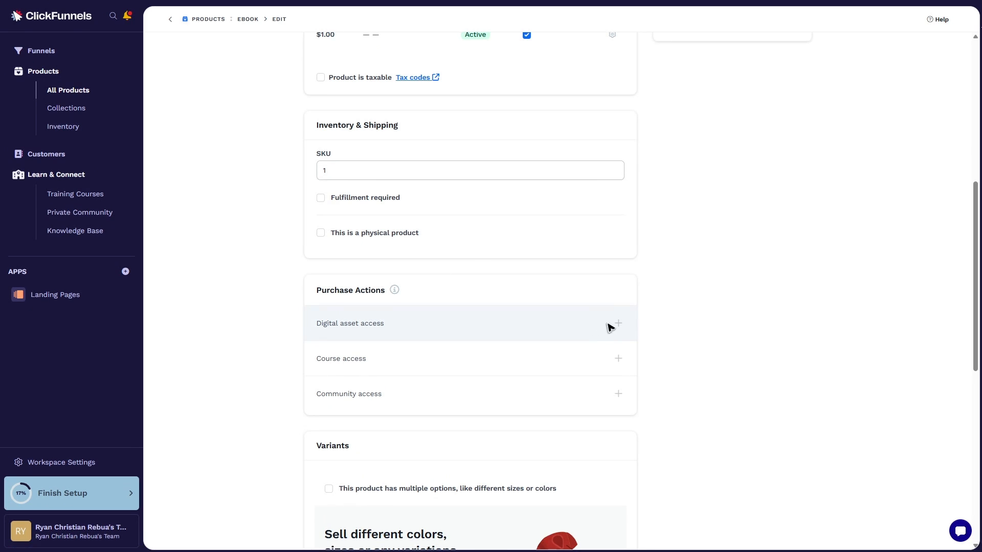
pyautogui.scroll(-9, 743, 399)
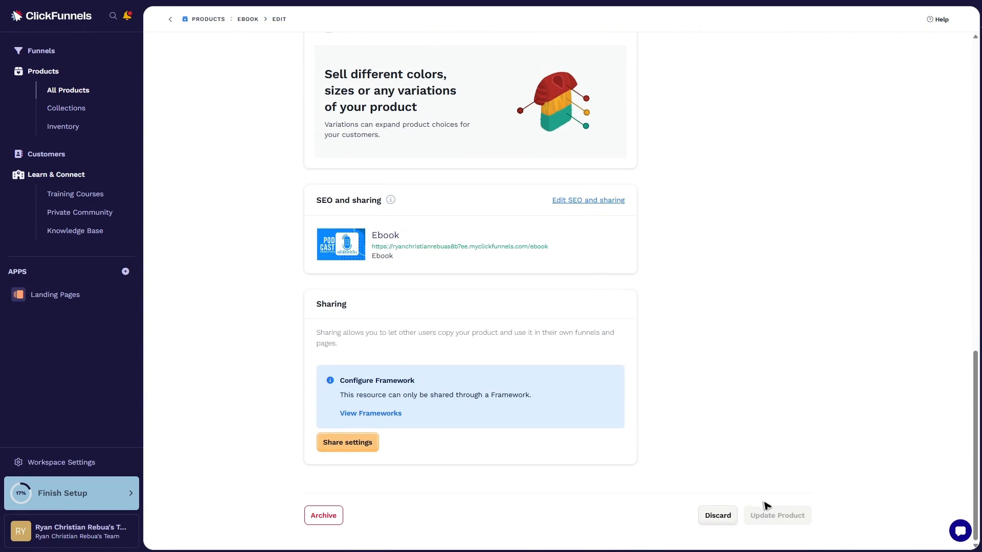
pyautogui.scroll(9, 706, 412)
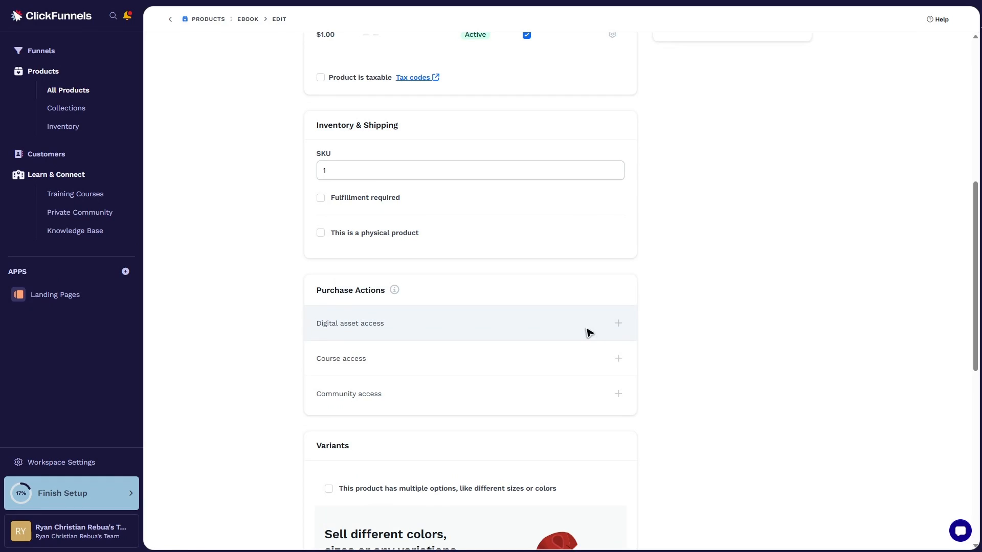
pyautogui.click(620, 323)
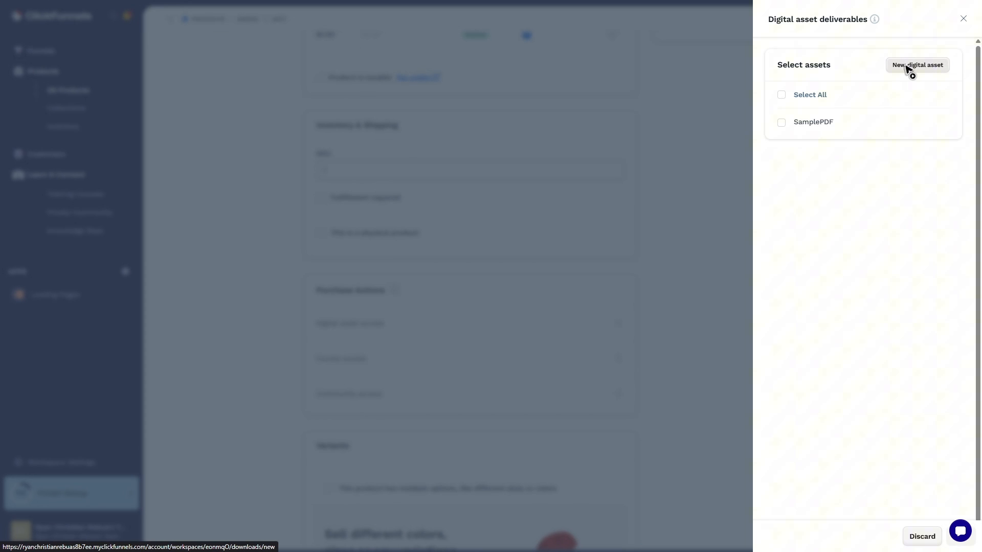
pyautogui.click(919, 66)
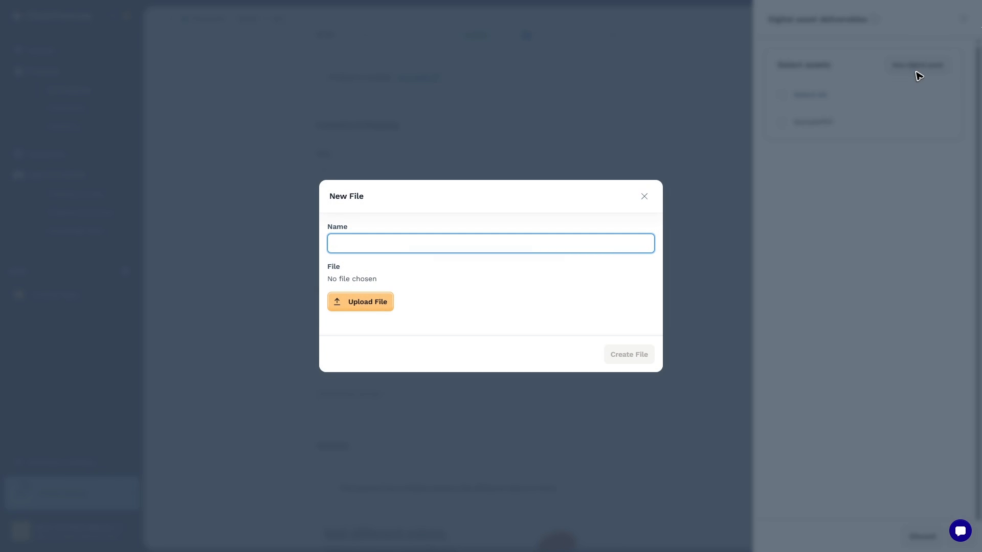
pyautogui.click(369, 306)
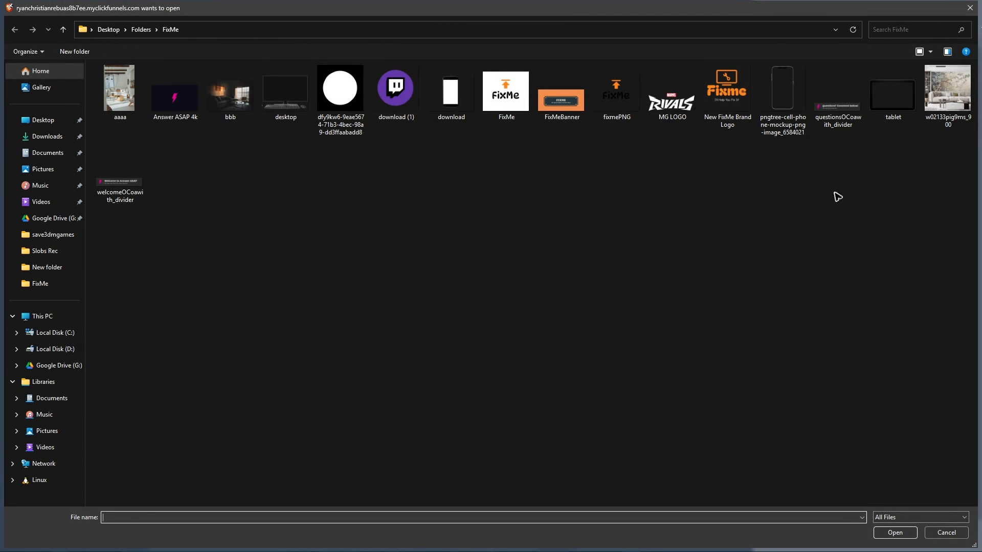
pyautogui.click(970, 7)
pyautogui.click(644, 196)
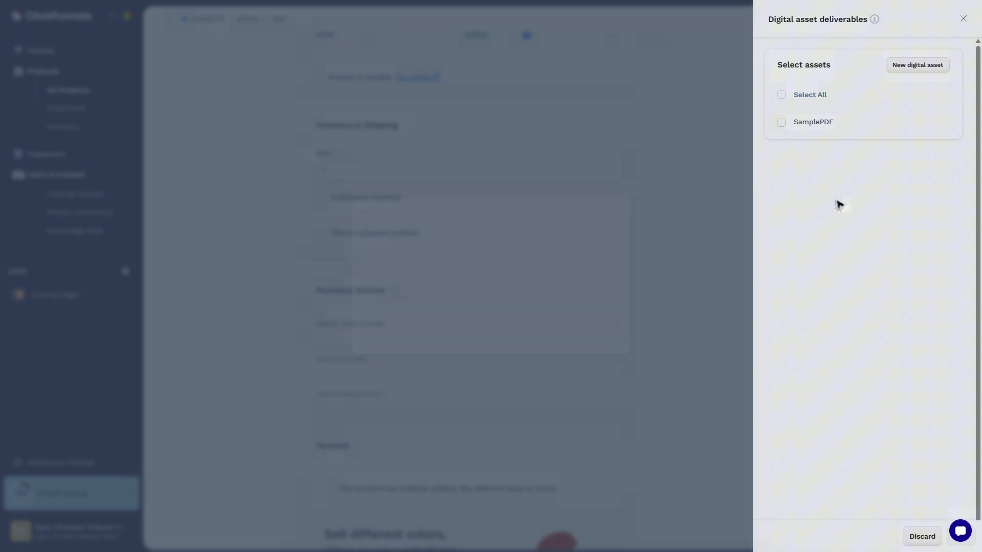
# Select SamplePDF as the product's digital asset deliverable and save the selection
pyautogui.click(782, 123)
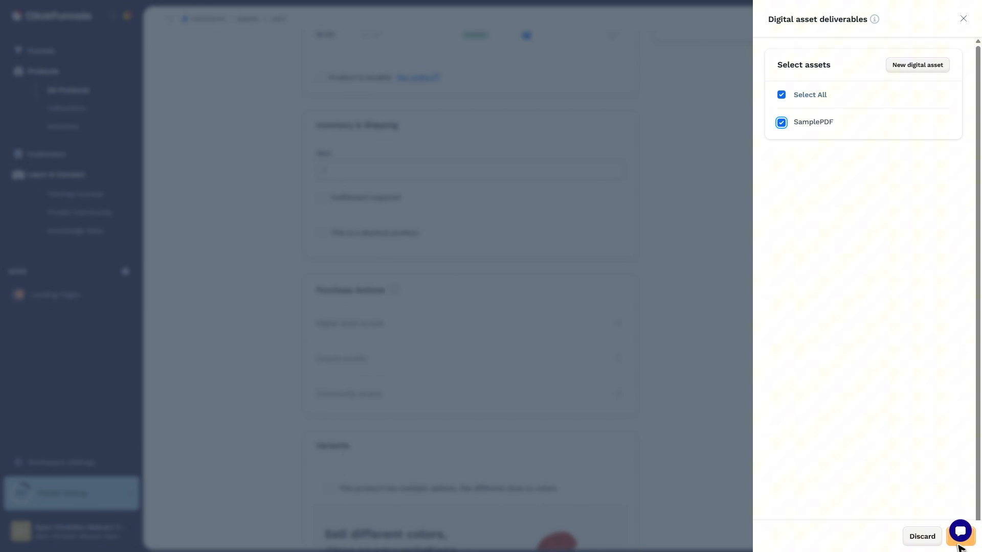
pyautogui.hotkey('ctrl', '-')
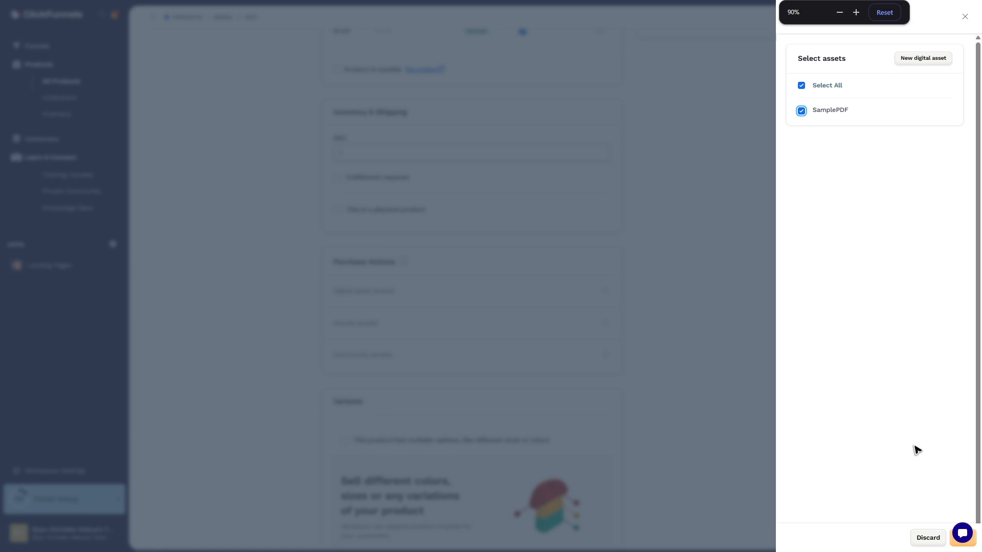
pyautogui.hotkey('ctrl', '+')
pyautogui.hotkey('ctrl', '+')
pyautogui.hotkey('ctrl', '+')
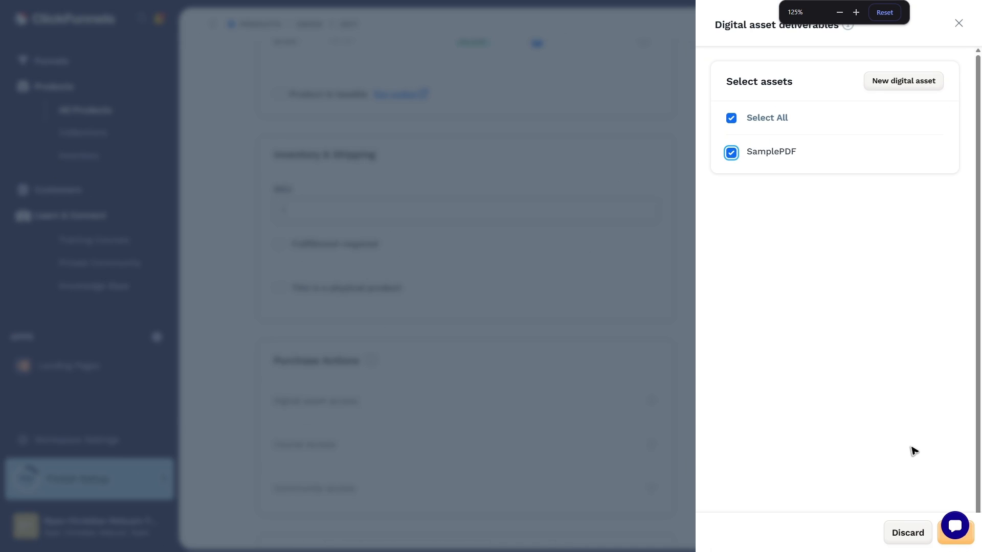
pyautogui.hotkey('ctrl', '-')
pyautogui.hotkey('ctrl', '-')
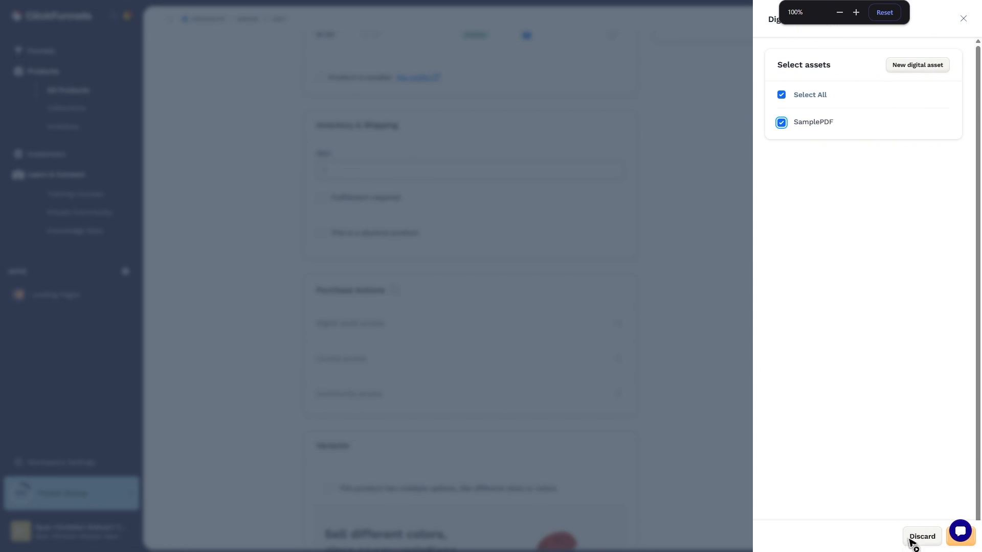
pyautogui.click(974, 546)
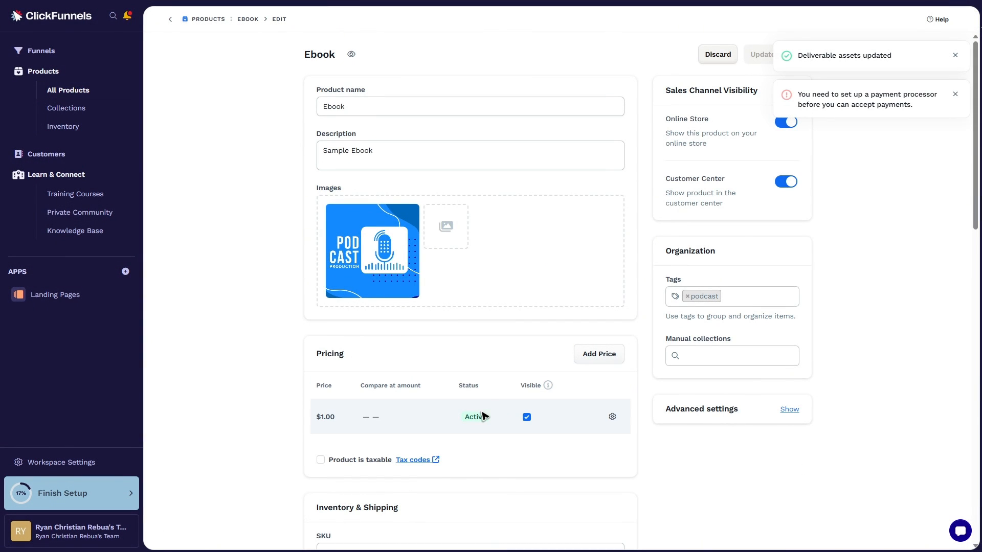
# Copy the Ebook product's page URL from its SEO and sharing section
pyautogui.scroll(-15, 485, 412)
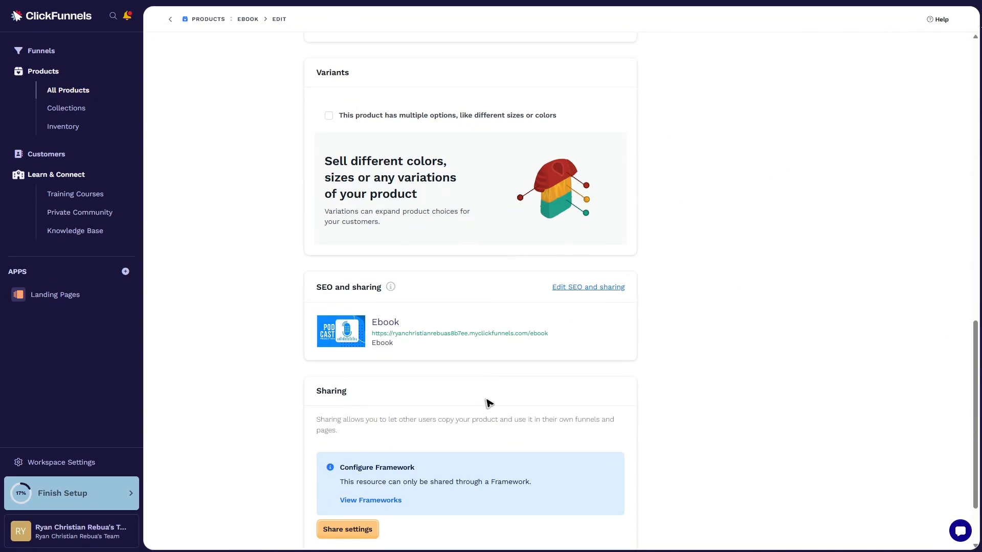
pyautogui.moveTo(560, 333); pyautogui.dragTo(374, 334)
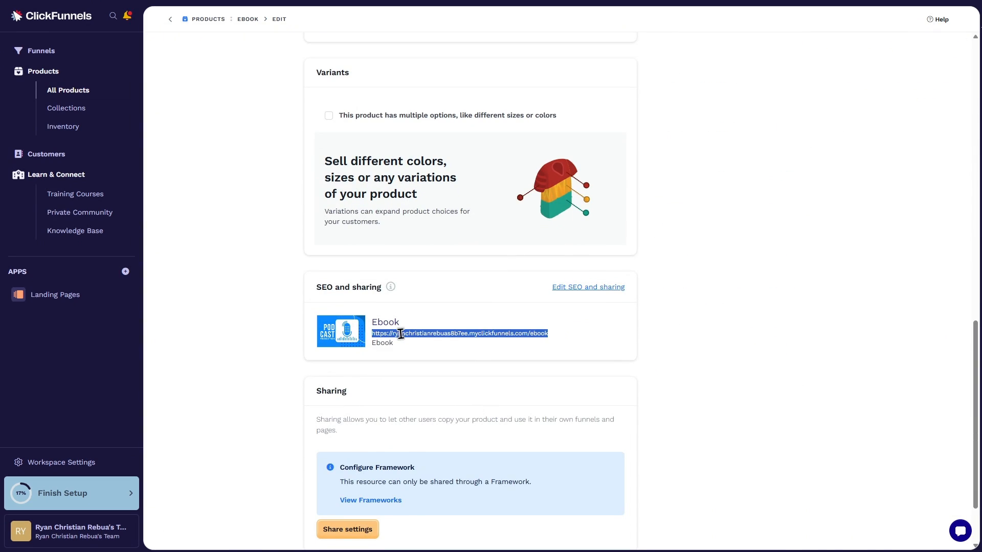
pyautogui.rightClick(402, 334)
pyautogui.click(427, 346)
# Go to the funnels list and open New Funnel in the page editor
pyautogui.scroll(5, 385, 306)
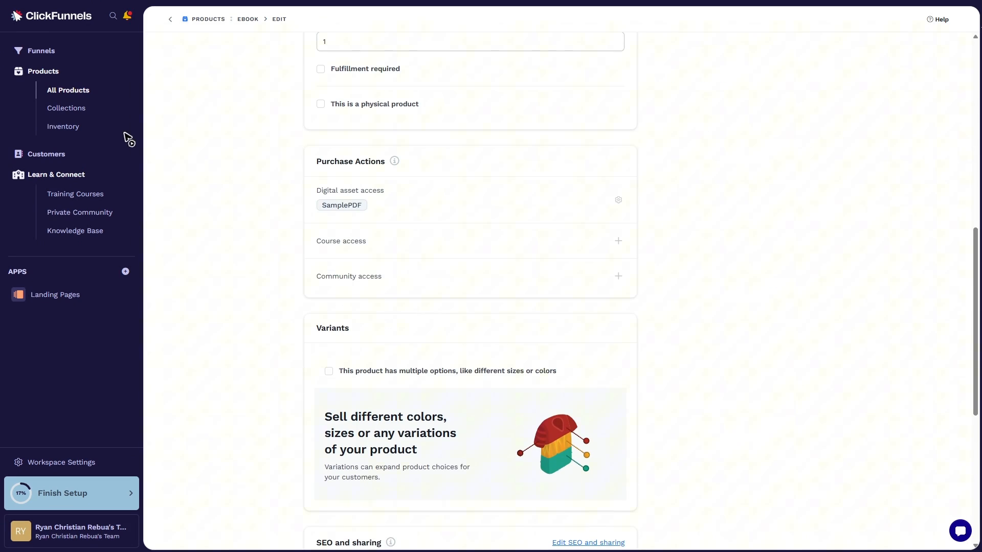
pyautogui.click(57, 55)
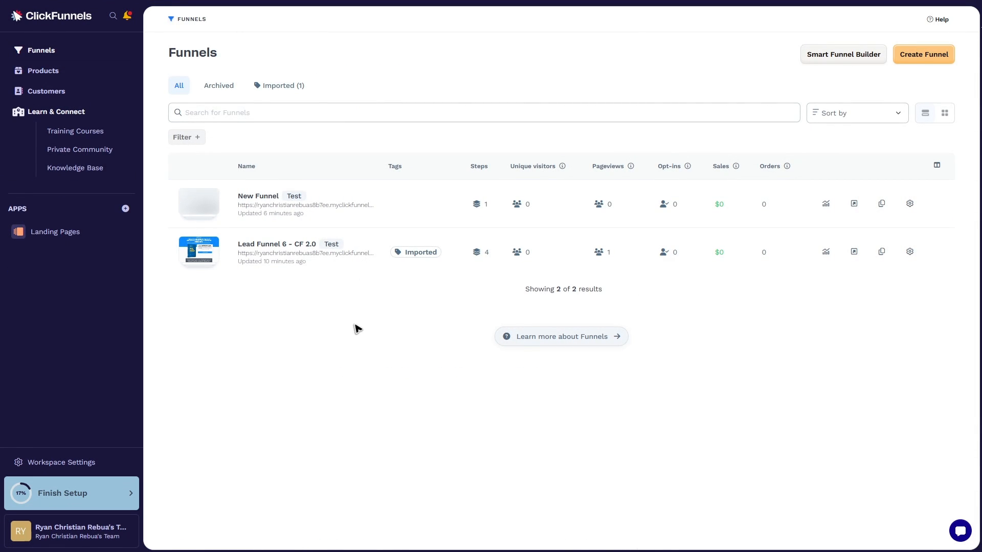
pyautogui.click(259, 199)
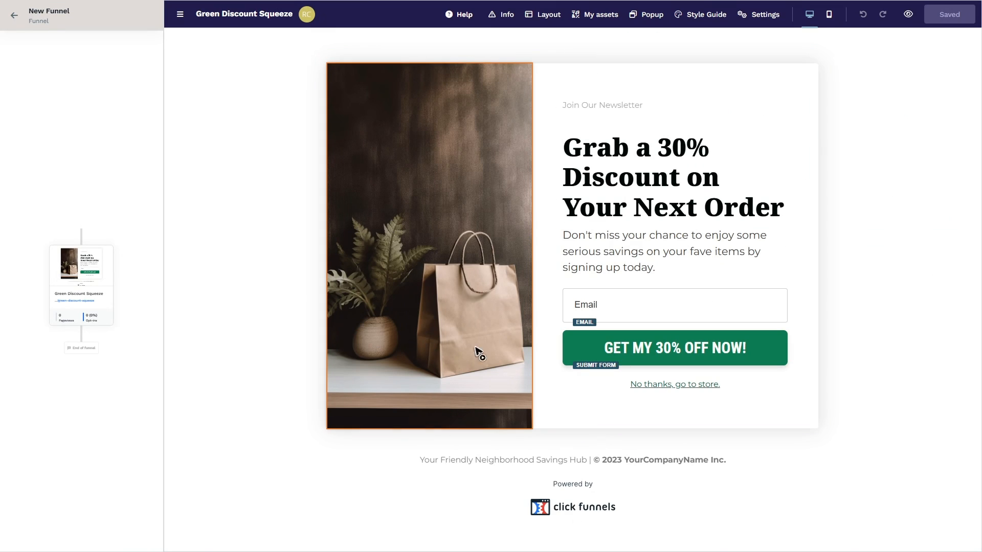
# Link the shopping bag image on the Green Discount Squeeze page to the copied product URL and save the page
pyautogui.click(460, 250)
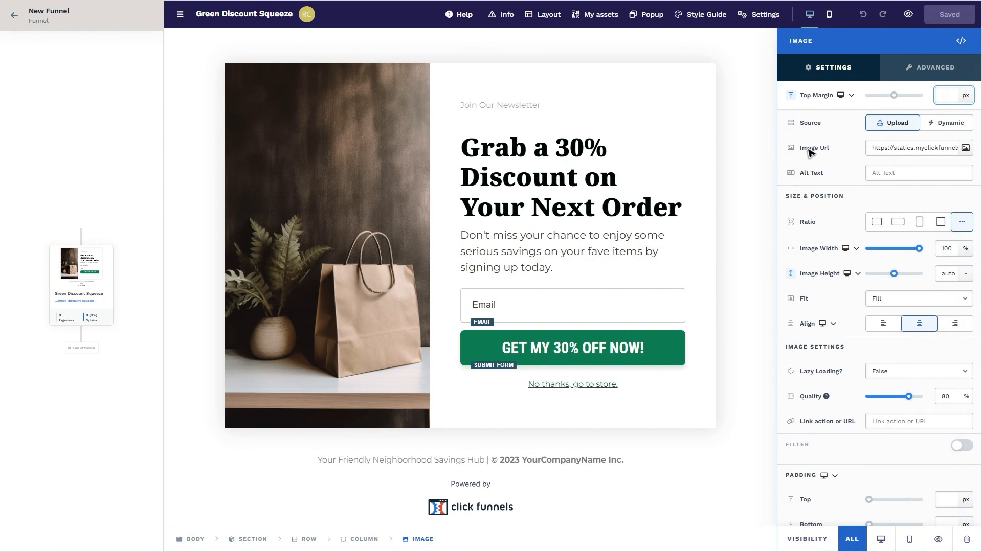
pyautogui.scroll(-2, 818, 154)
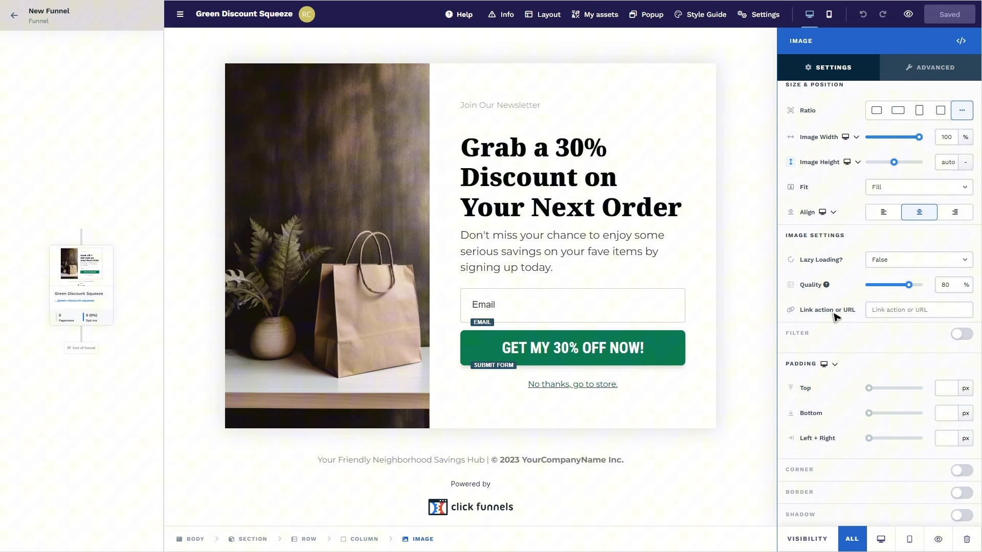
pyautogui.click(898, 310)
pyautogui.rightClick(899, 310)
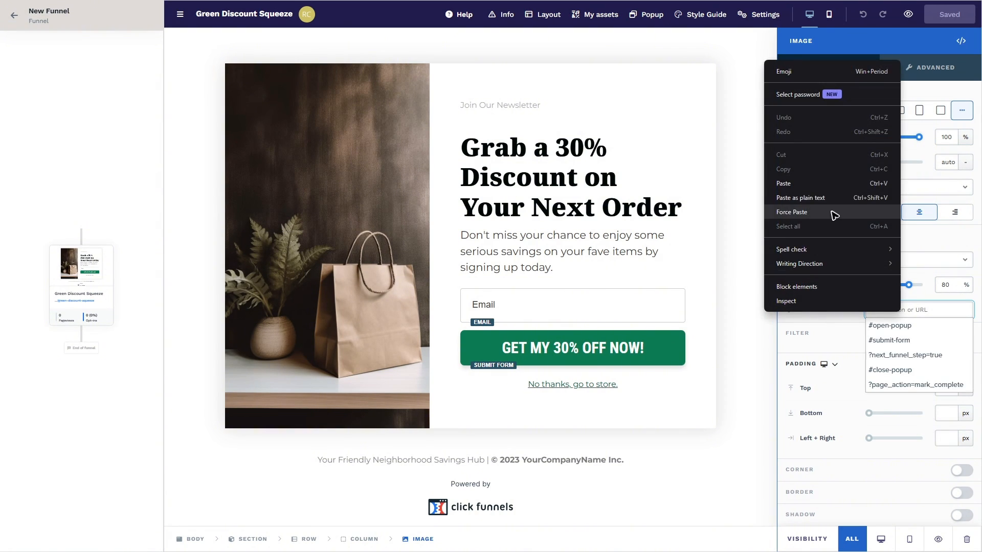
pyautogui.click(785, 184)
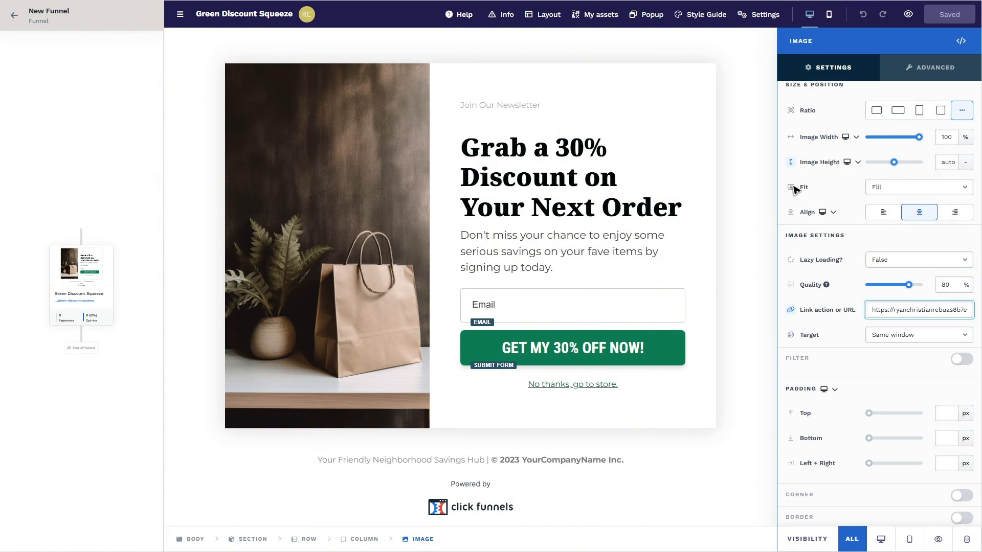
pyautogui.click(759, 219)
pyautogui.click(946, 23)
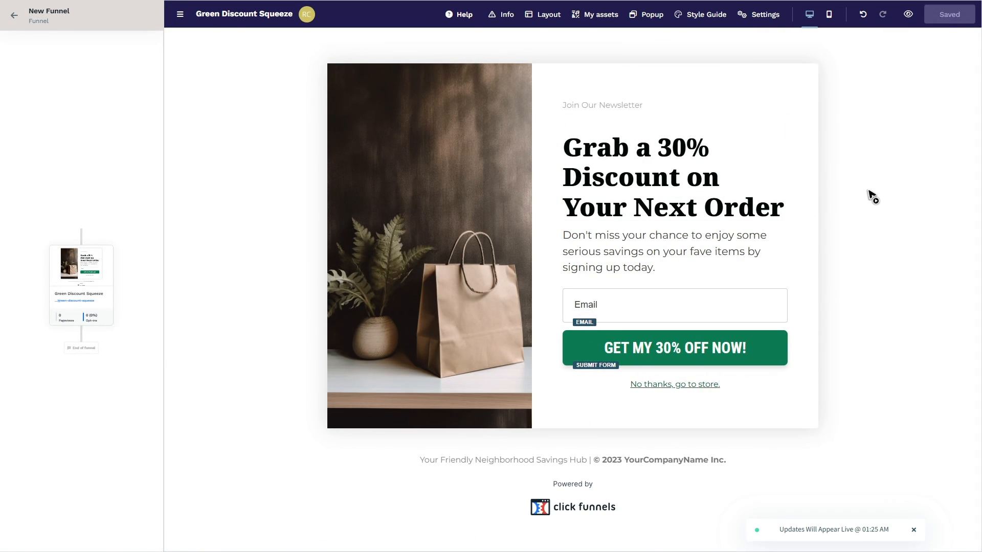
# Preview the funnel page, follow its link to the Ebook's checkout page, and examine the product title, image and order form
pyautogui.click(909, 15)
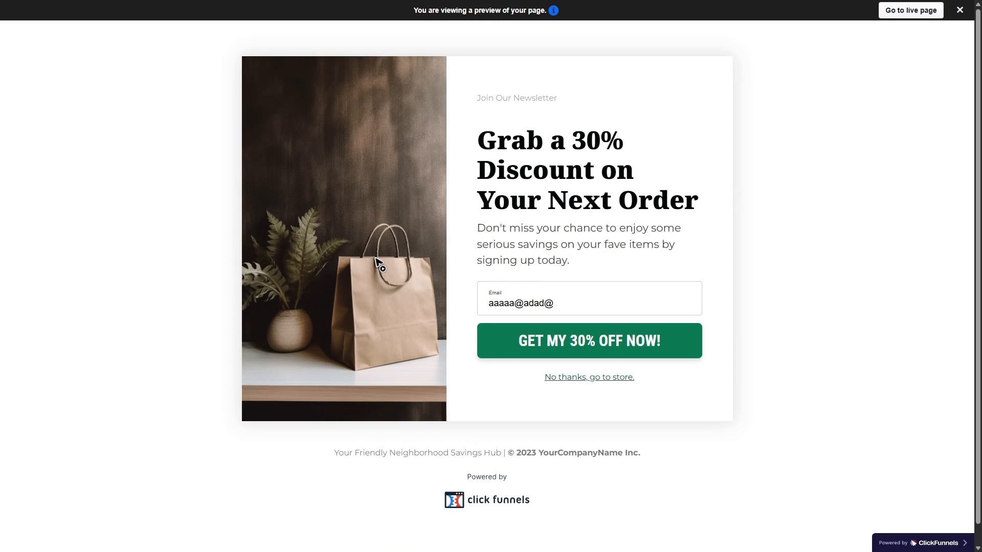
pyautogui.click(563, 378)
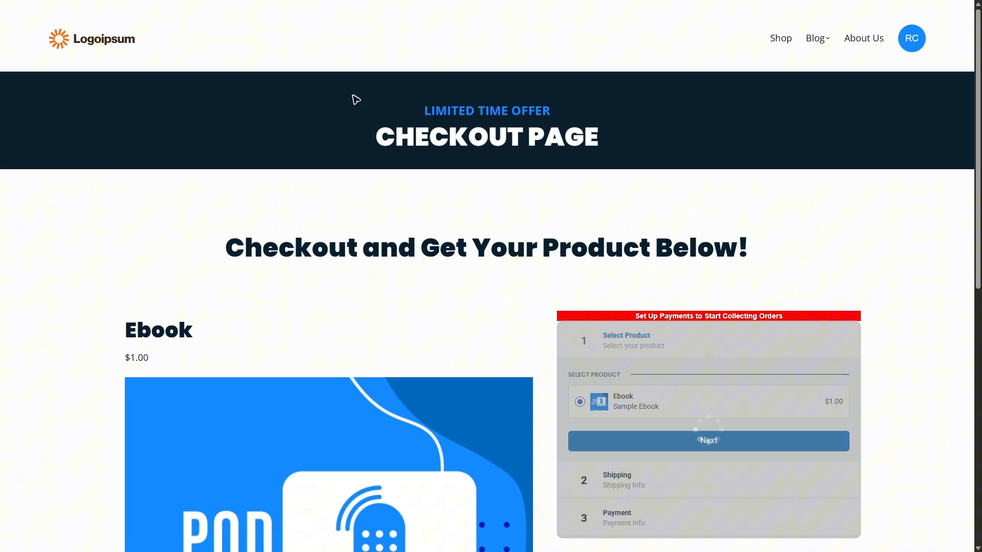
pyautogui.scroll(-3, 496, 332)
pyautogui.doubleClick(162, 190)
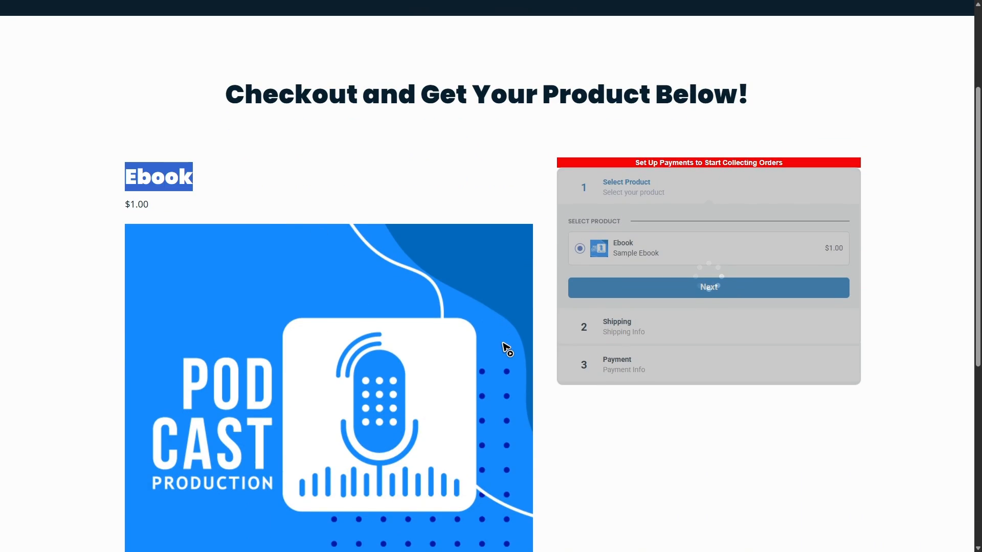
pyautogui.scroll(-2, 505, 346)
pyautogui.scroll(6, 505, 346)
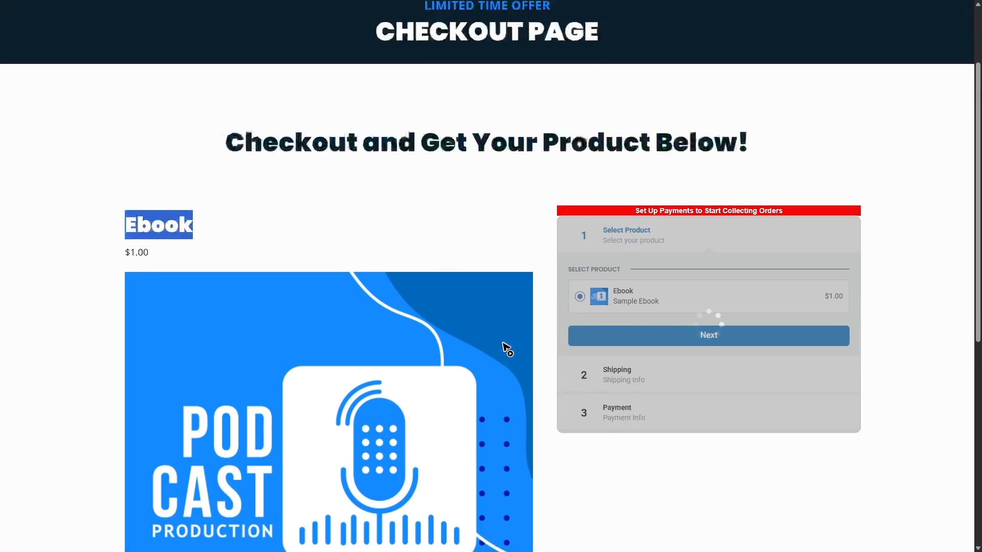